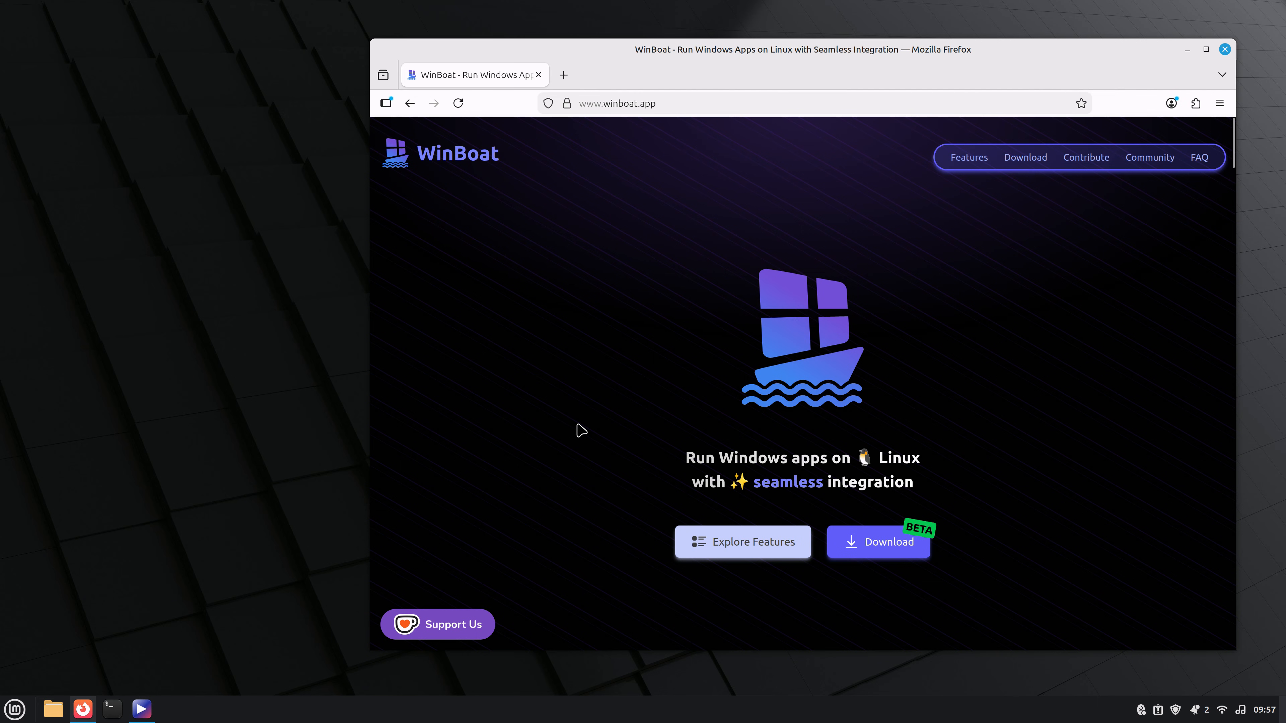
Skim the WinBoat homepage from the introduction through the feature overview to the download section
scroll(582, 430, down, 10)
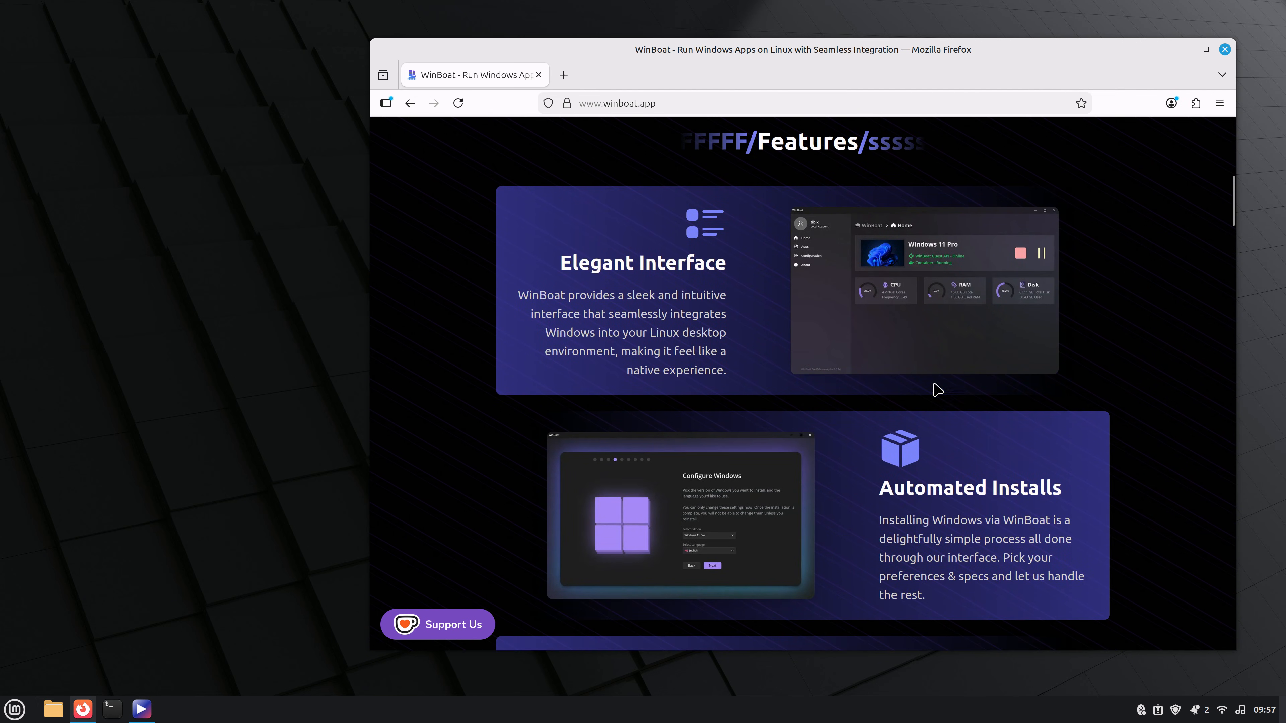
scroll(1126, 377, down, 5)
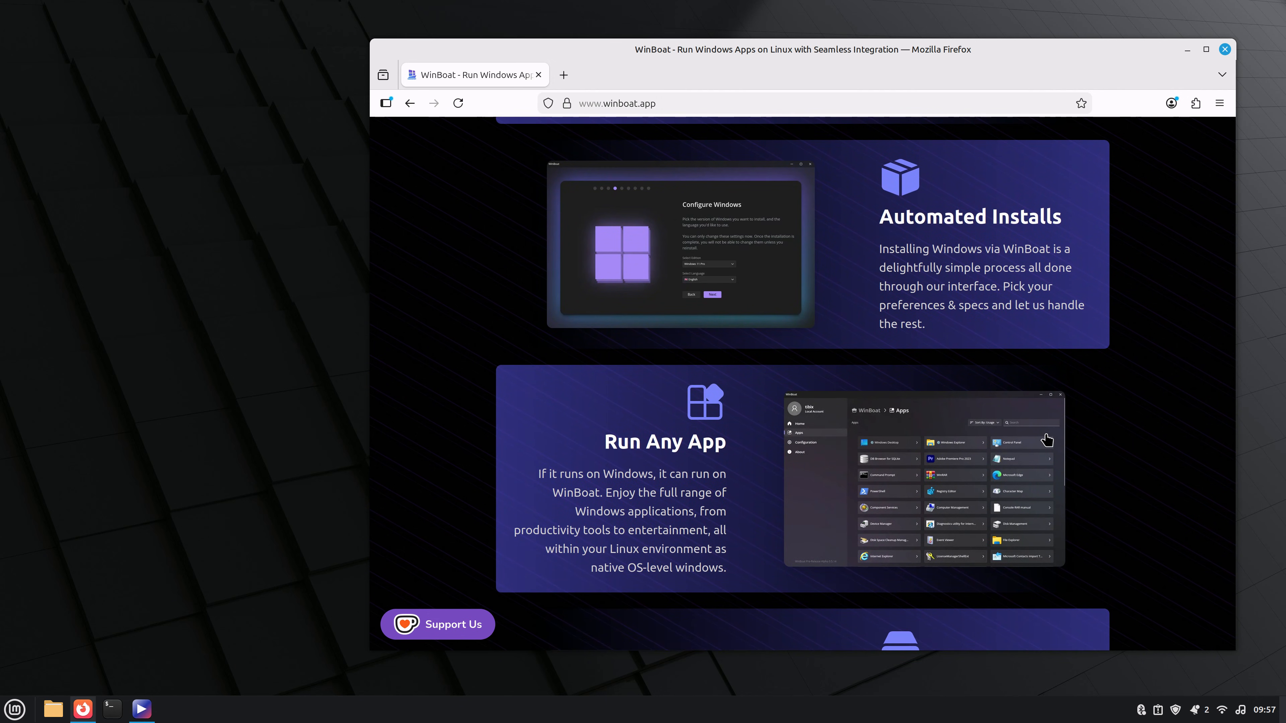
scroll(1046, 441, down, 5)
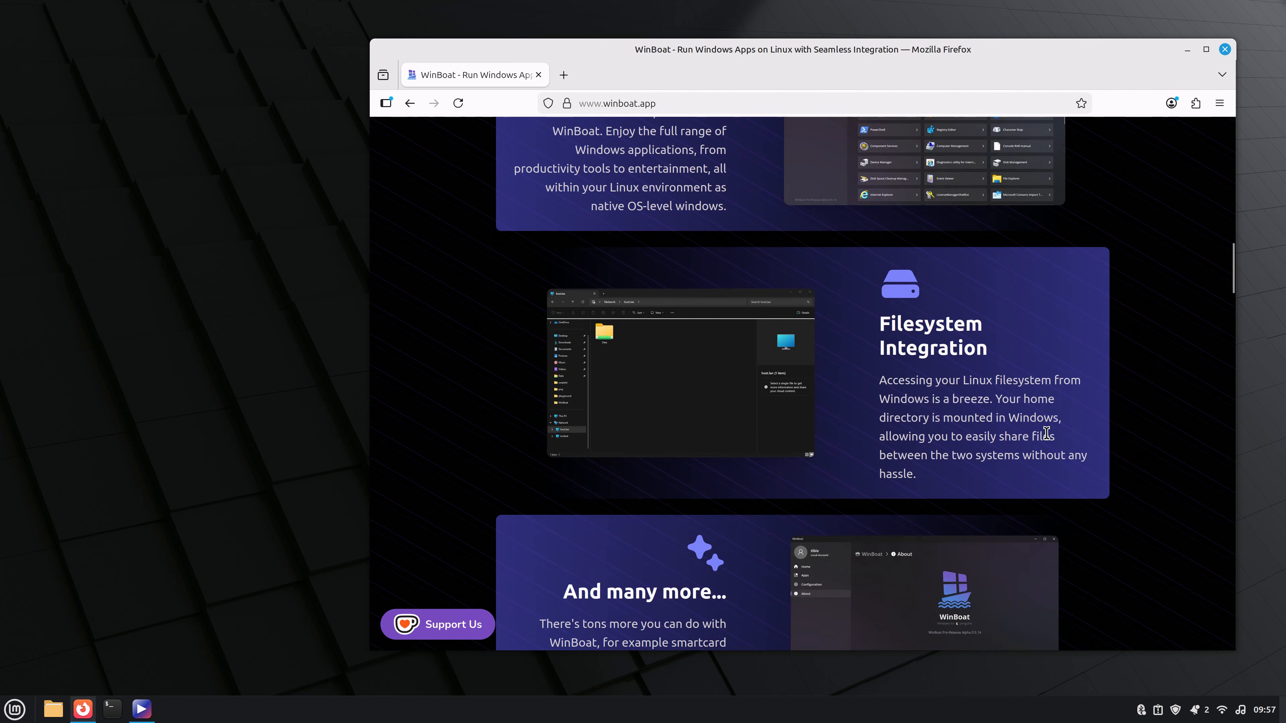
scroll(1047, 440, down, 5)
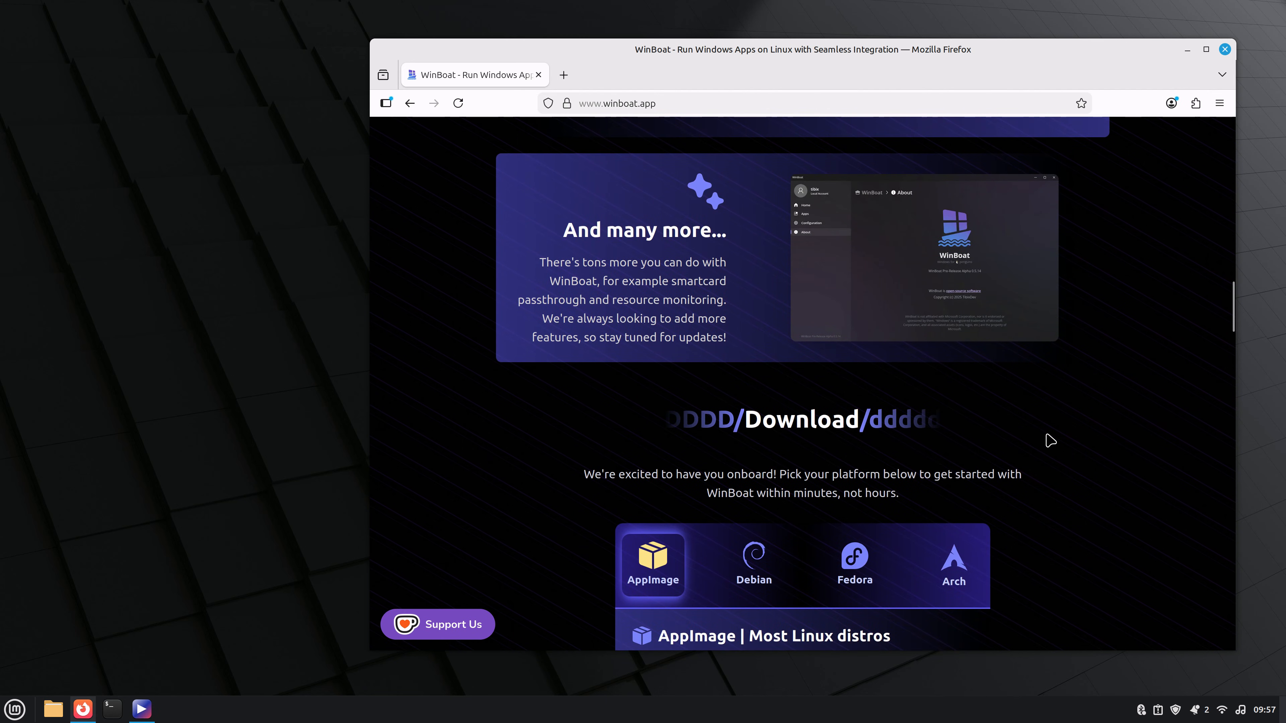
scroll(1046, 441, down, 5)
scroll(1050, 441, up, 15)
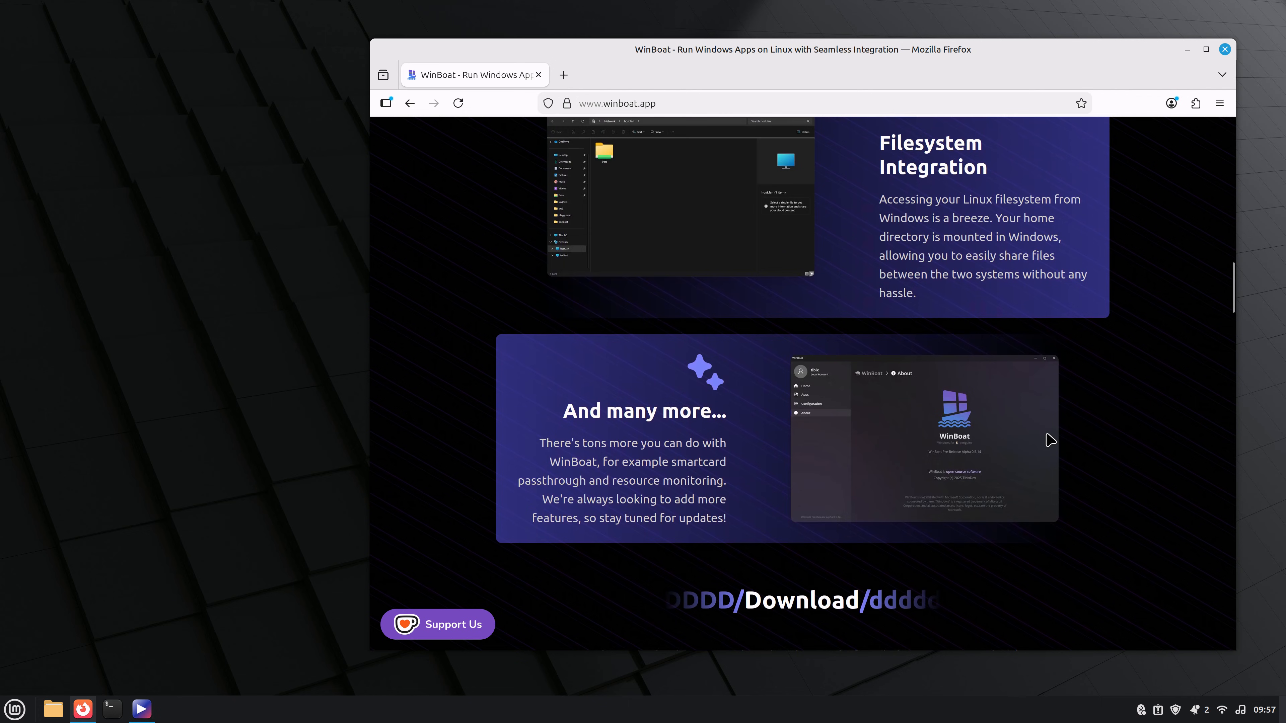
scroll(1048, 440, up, 5)
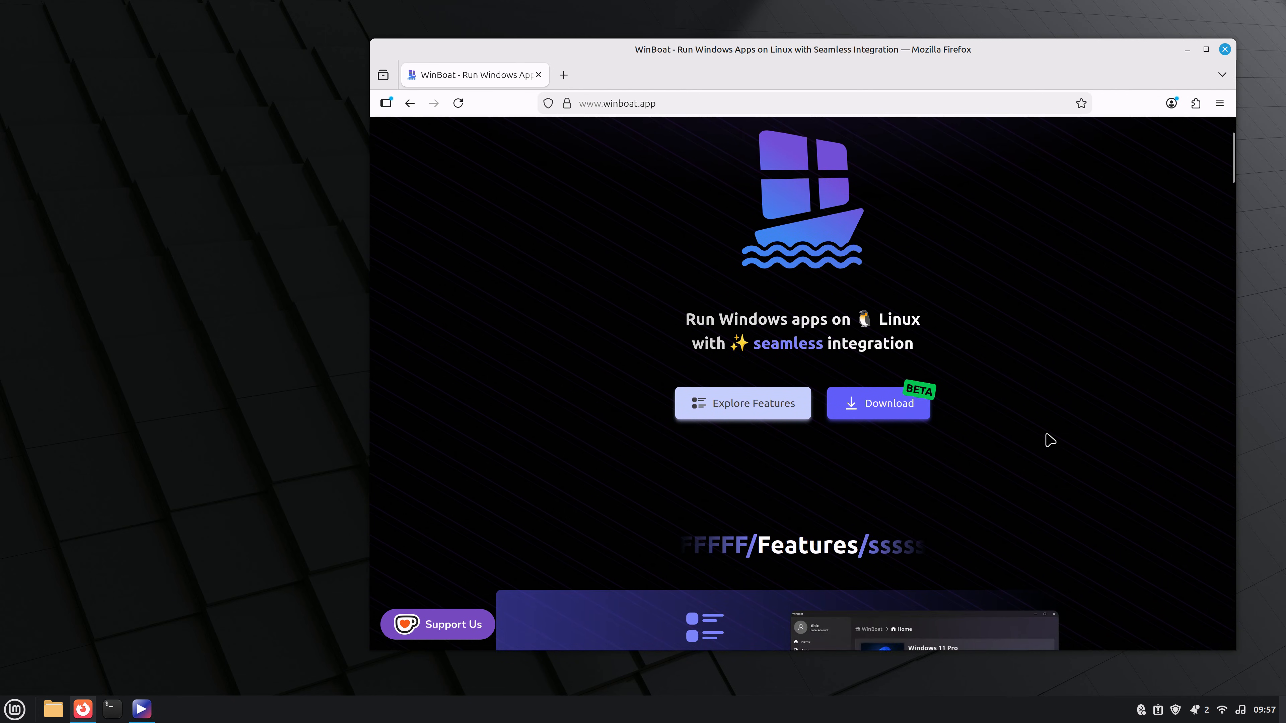
Explore the WinBoat features section, reading the Elegant Interface, Automated Installs and Run Any App descriptions
click(768, 464)
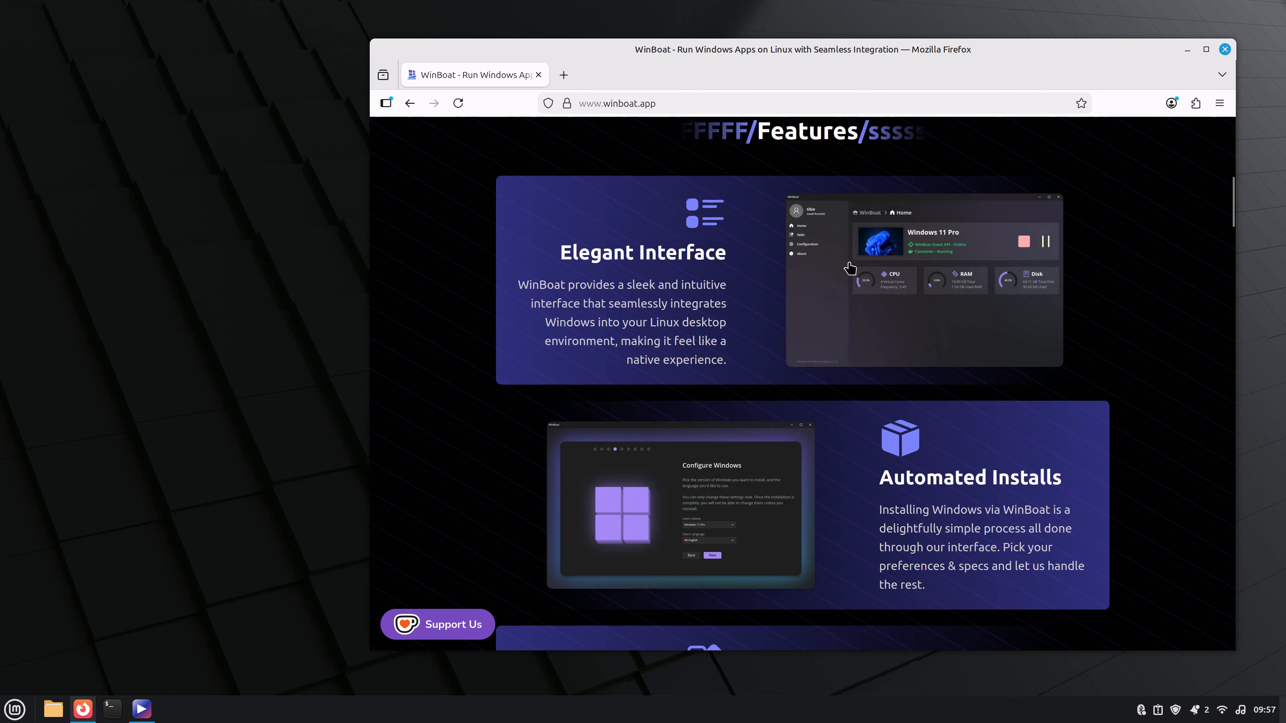
scroll(870, 402, up, 5)
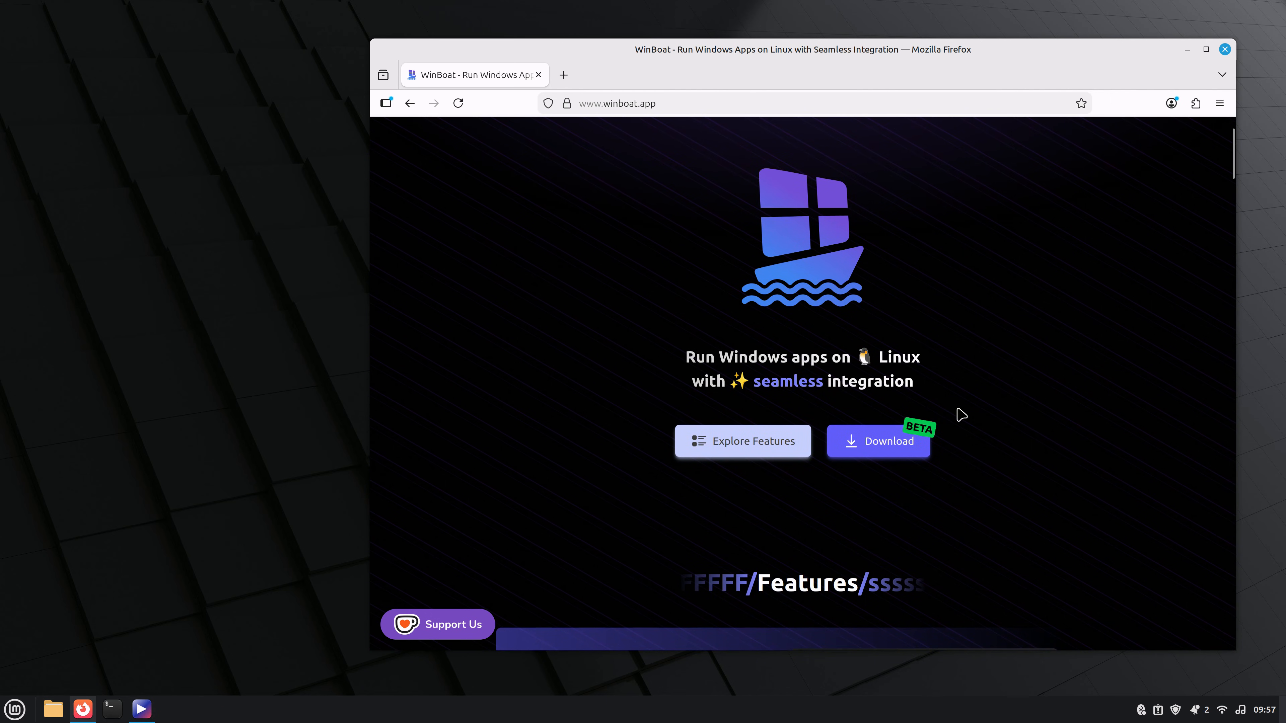
scroll(959, 412, down, 10)
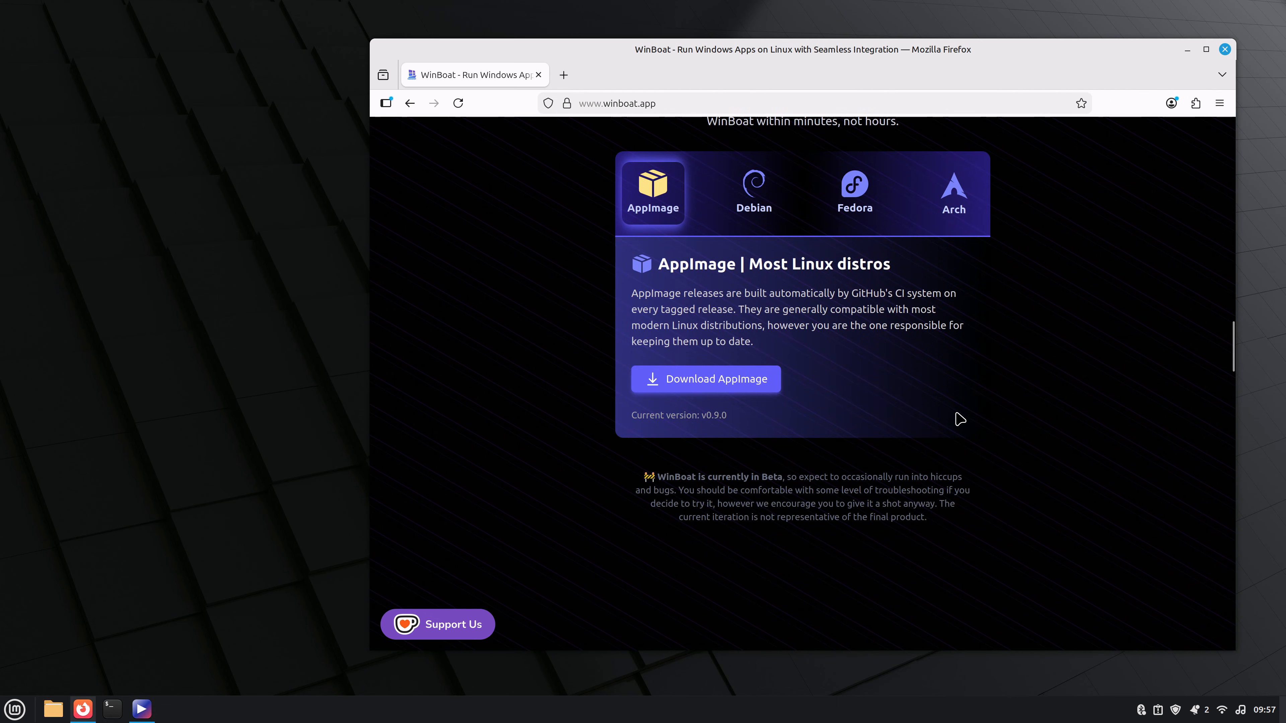
scroll(1003, 452, up, 5)
scroll(1003, 453, up, 6)
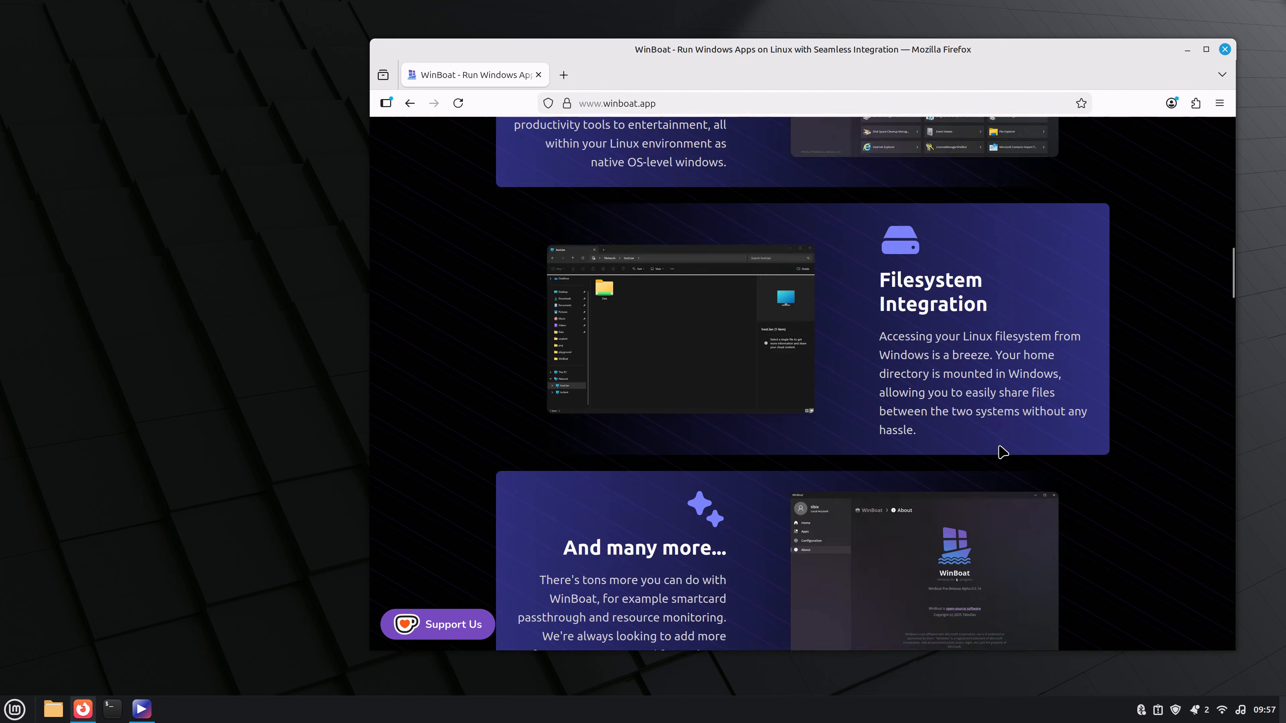
scroll(1003, 453, up, 3)
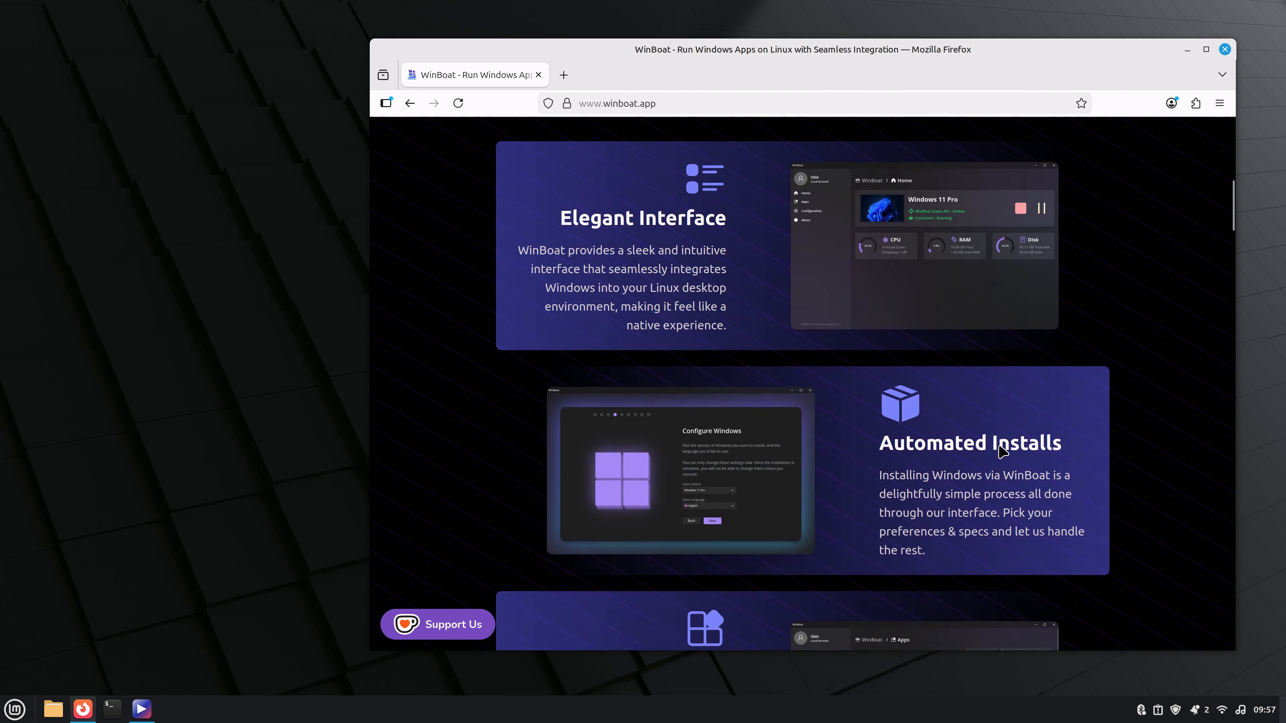
scroll(1003, 452, down, 2)
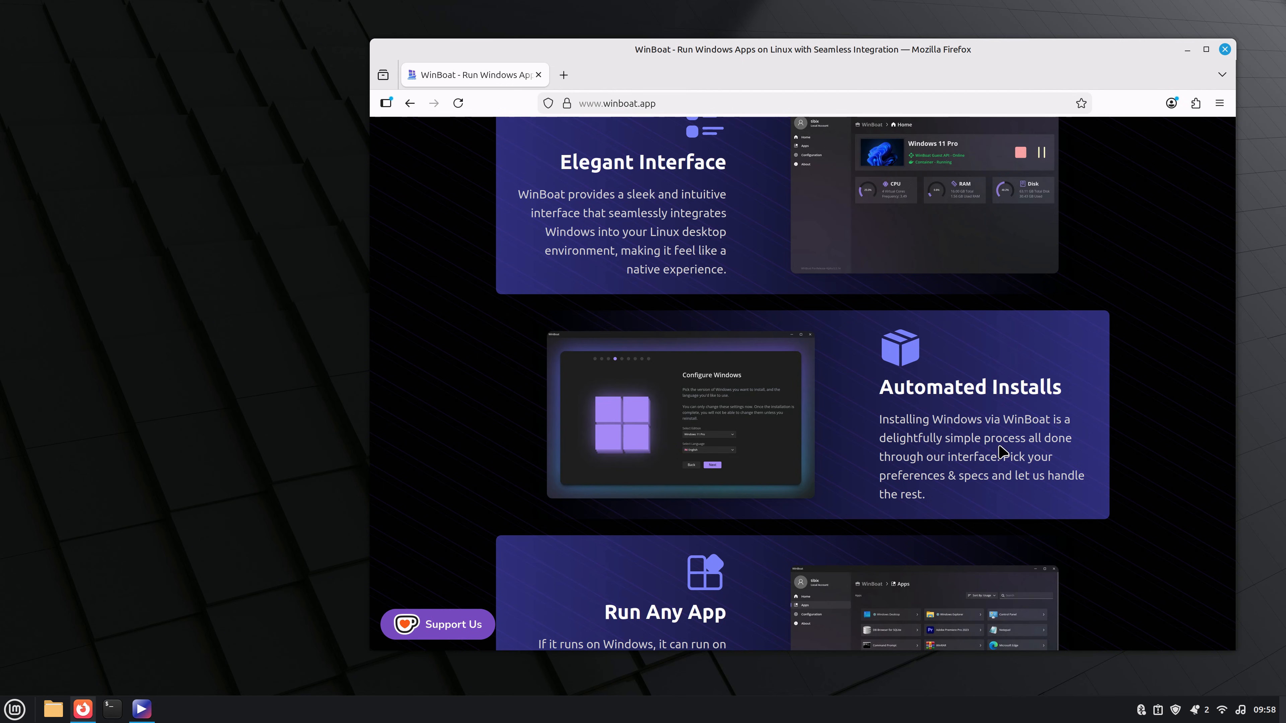
scroll(1003, 453, up, 2)
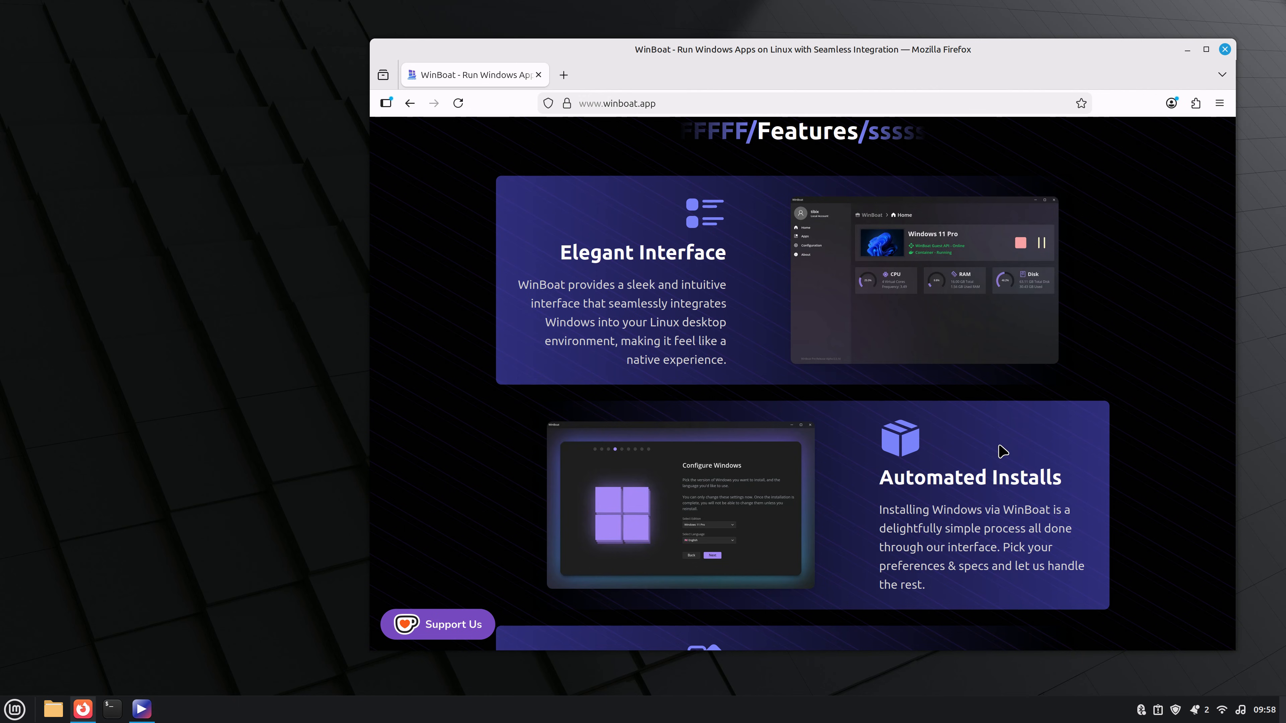
scroll(1033, 436, down, 2)
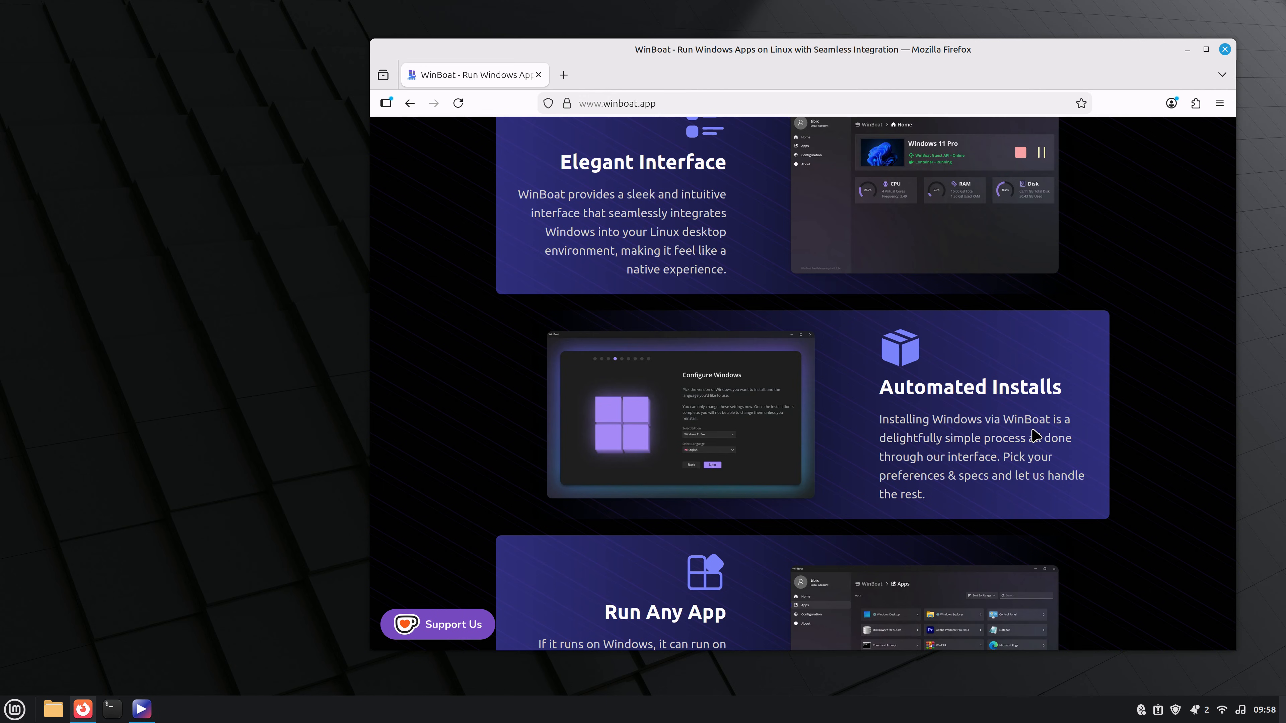
scroll(1033, 435, down, 3)
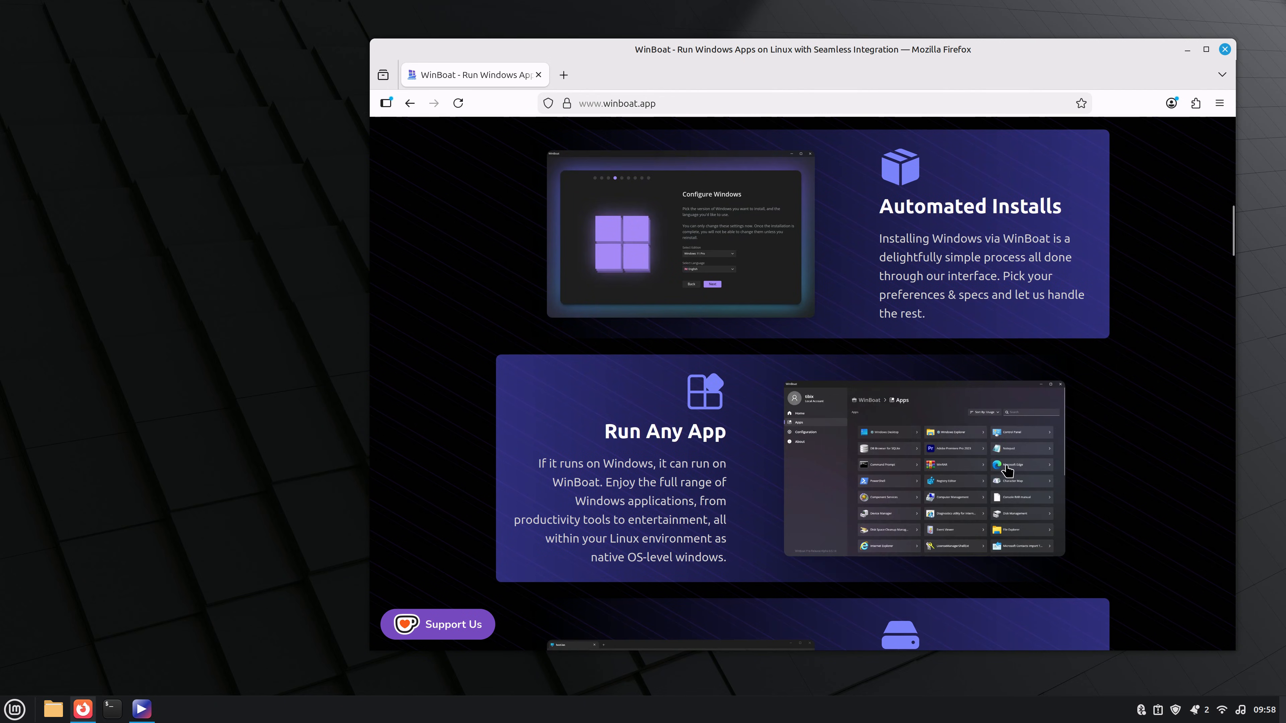
View the enlarged screenshots of the Run Any App and Filesystem Integration features, closing each one
click(994, 484)
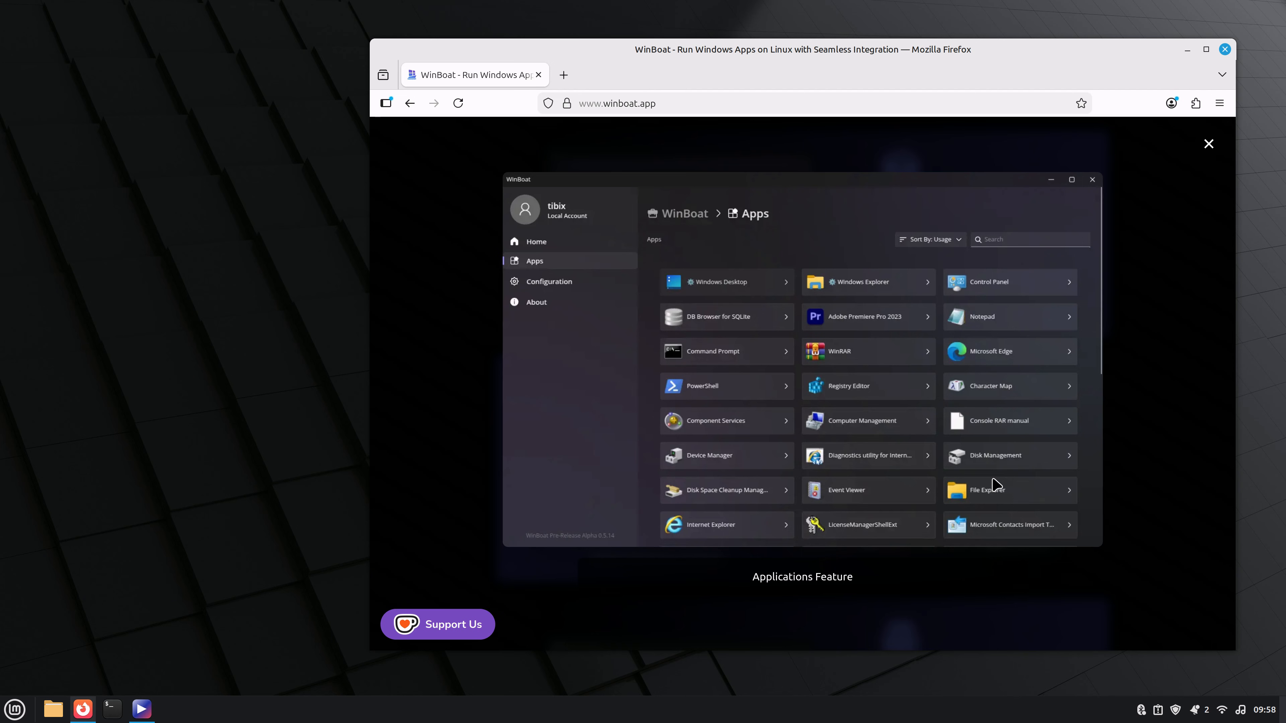
click(1209, 145)
scroll(751, 456, down, 5)
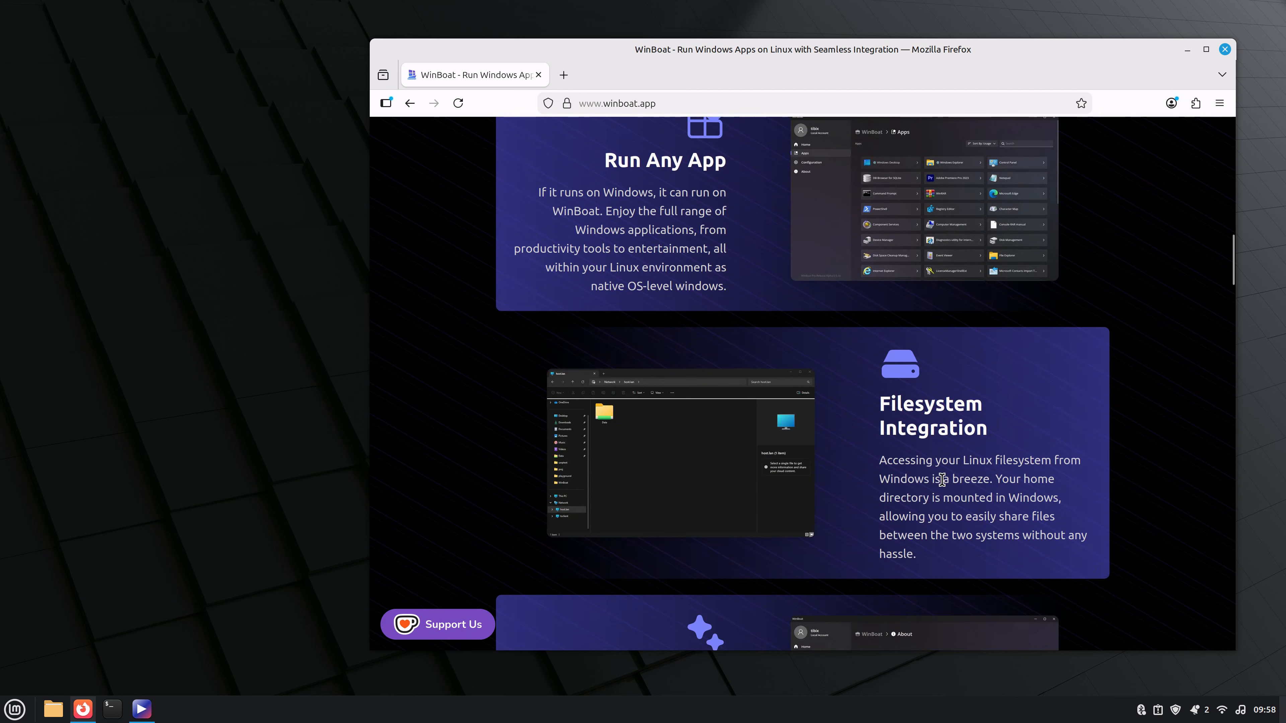
click(752, 455)
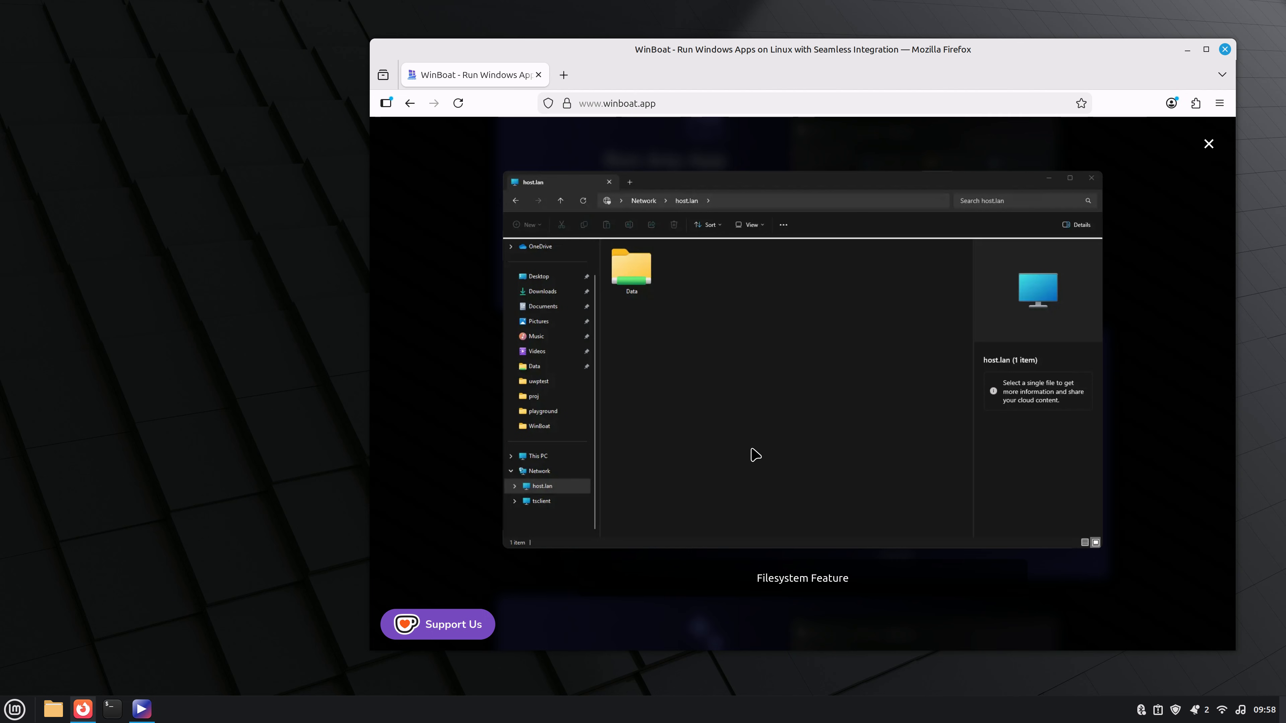
click(1210, 146)
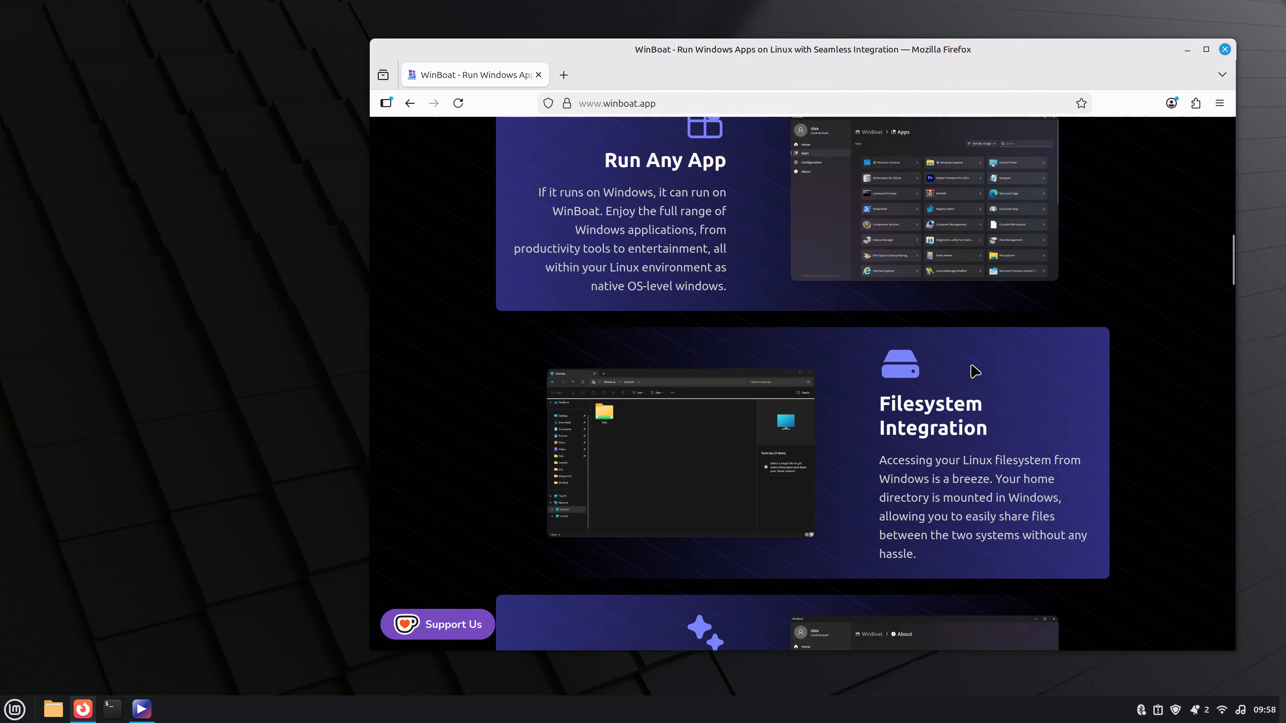
View the enlarged screenshot of the "And many more..." feature and close it
scroll(962, 369, down, 5)
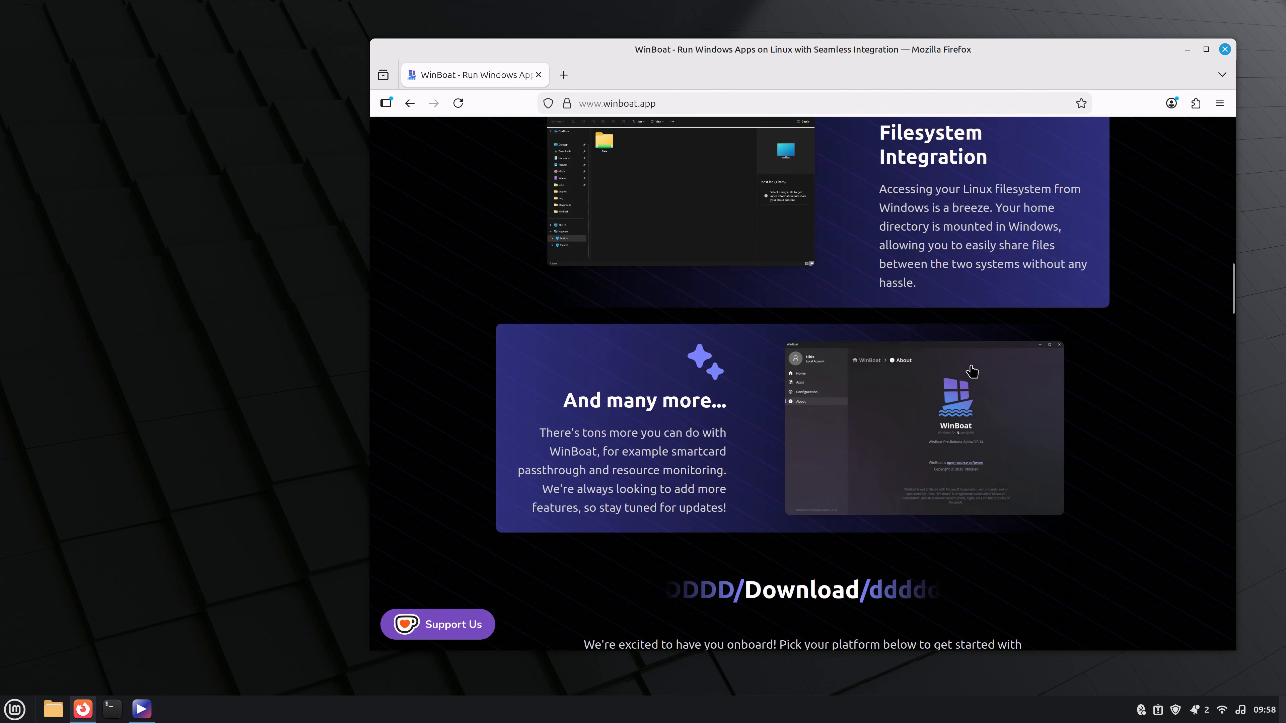
click(985, 394)
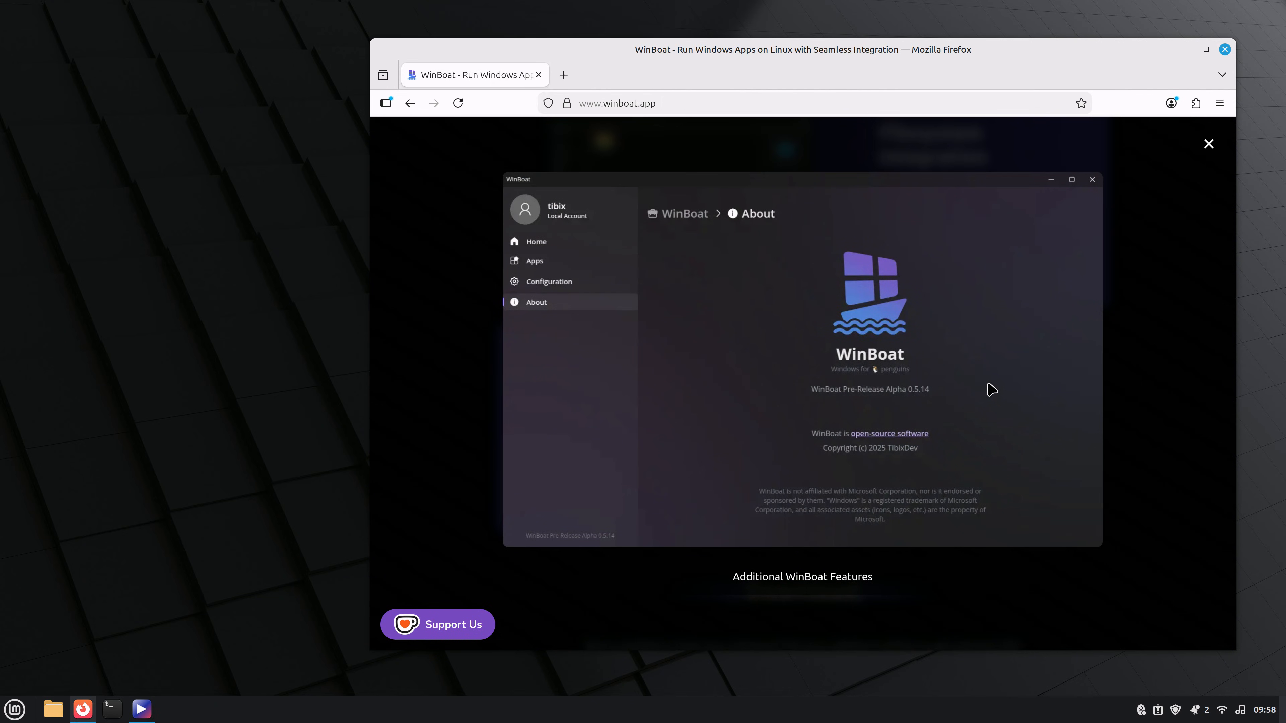
click(1208, 144)
Download the WinBoat .deb package for Debian based distros from the site's download section
scroll(1028, 335, down, 5)
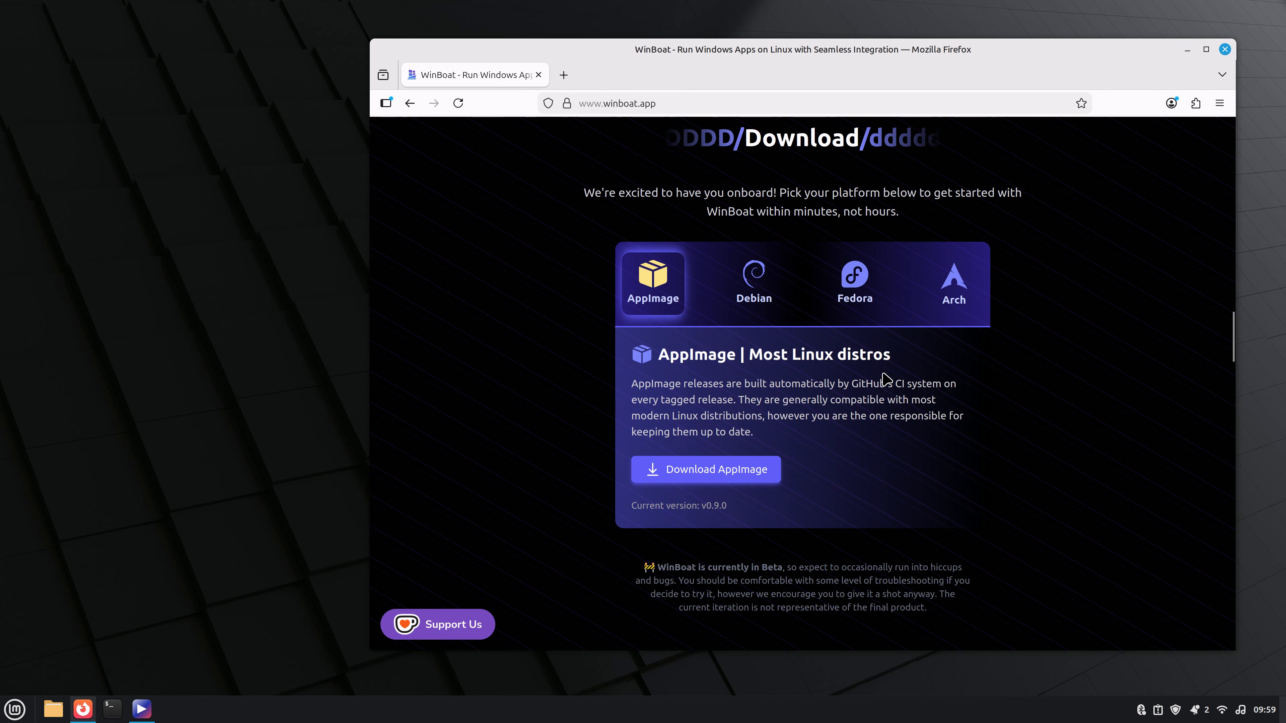
click(257, 322)
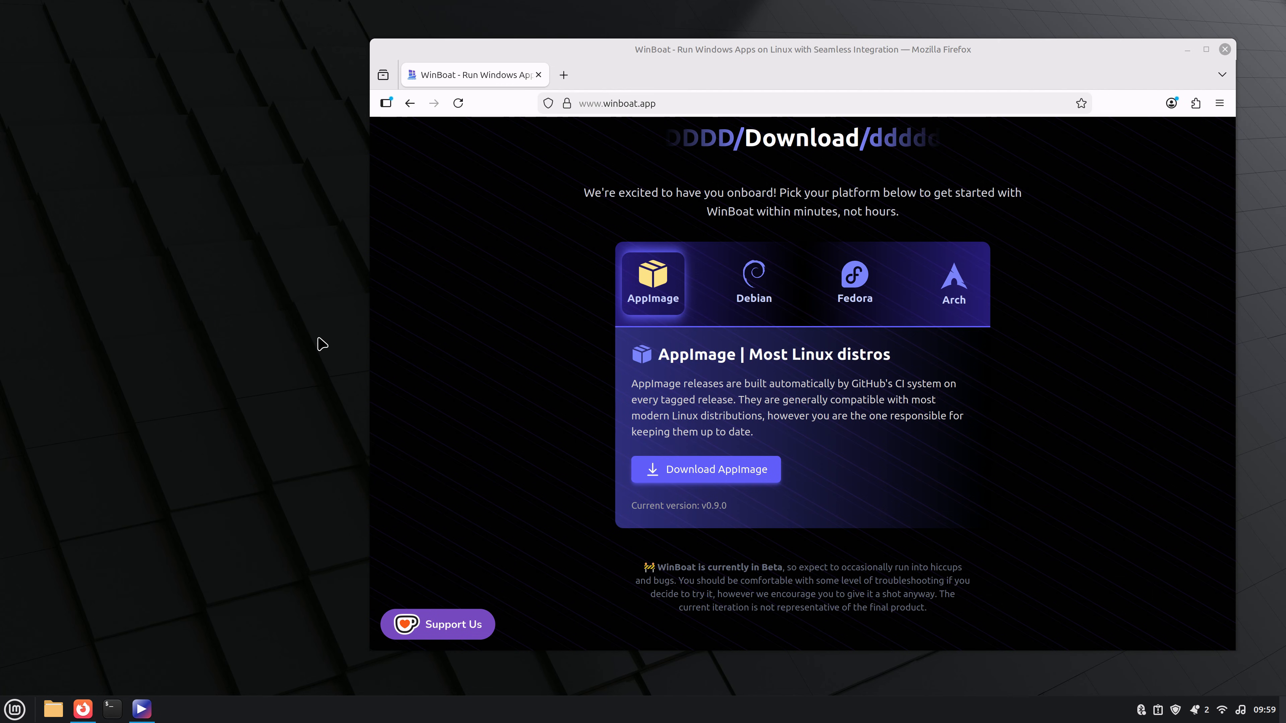
click(748, 291)
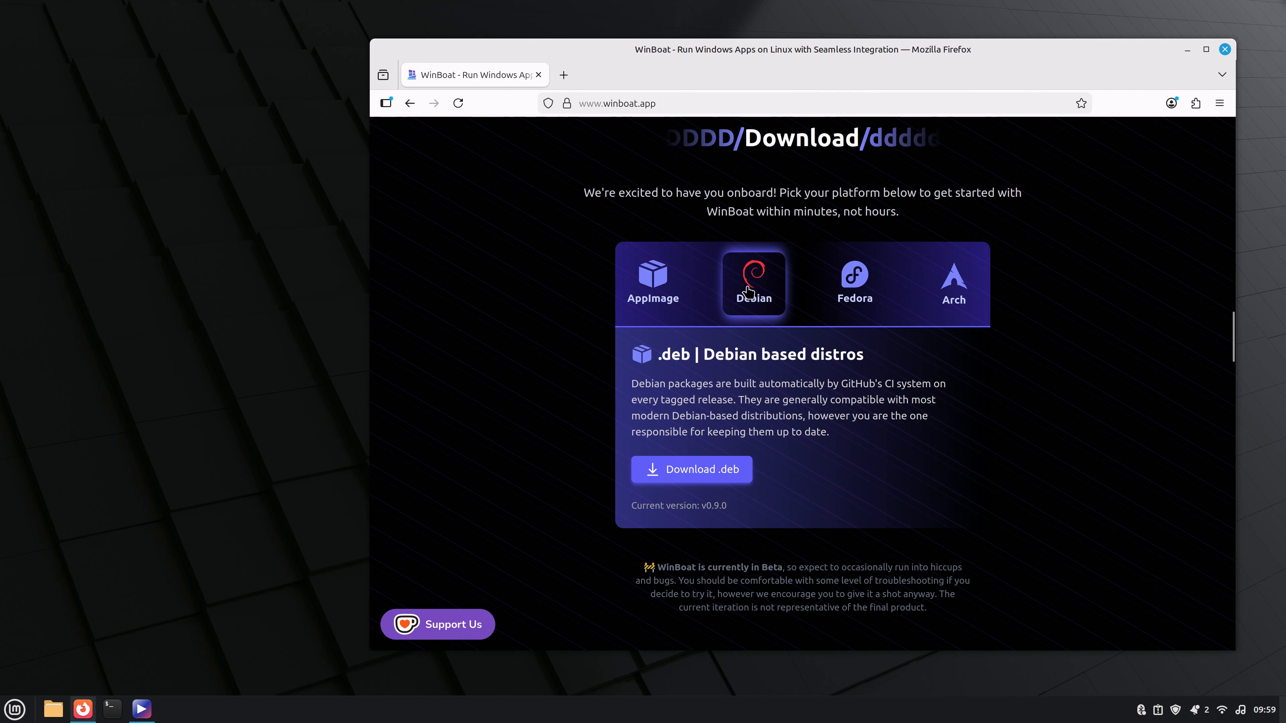
click(694, 470)
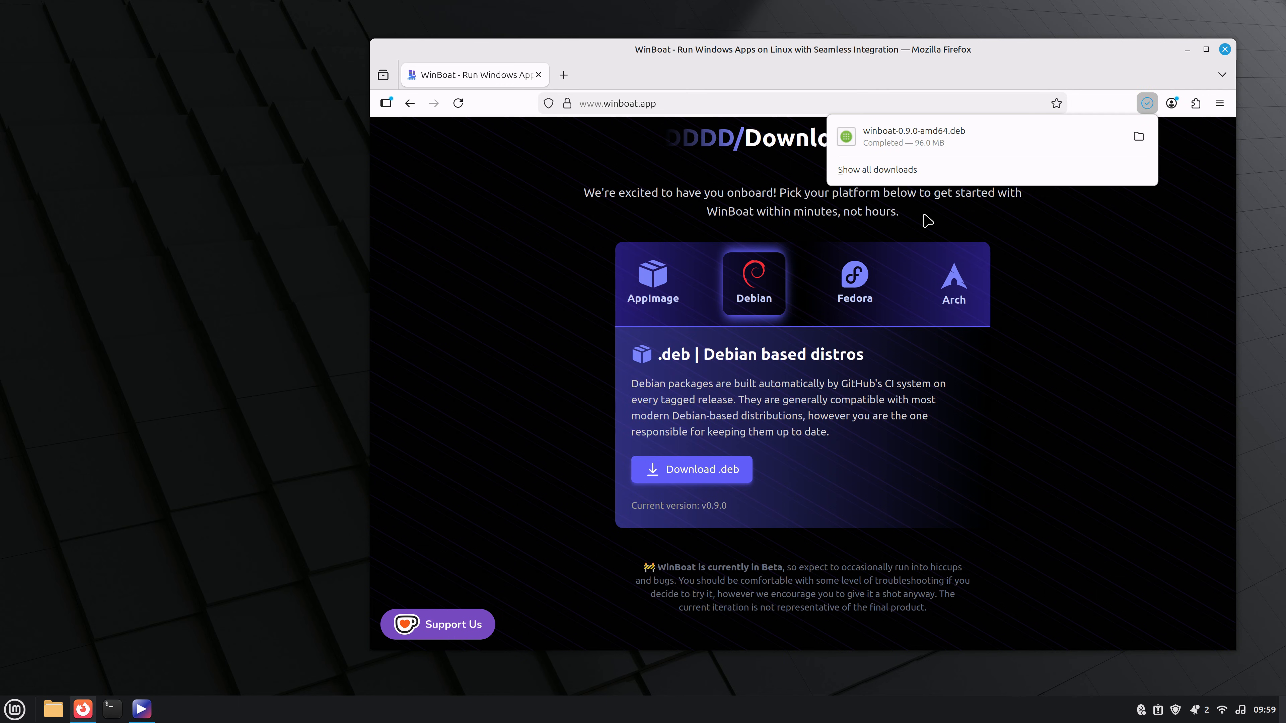
Install winboat-0.9.0-amd64.deb from its download folder, authenticating with the account password, and close the browser and Downloads windows
click(1138, 139)
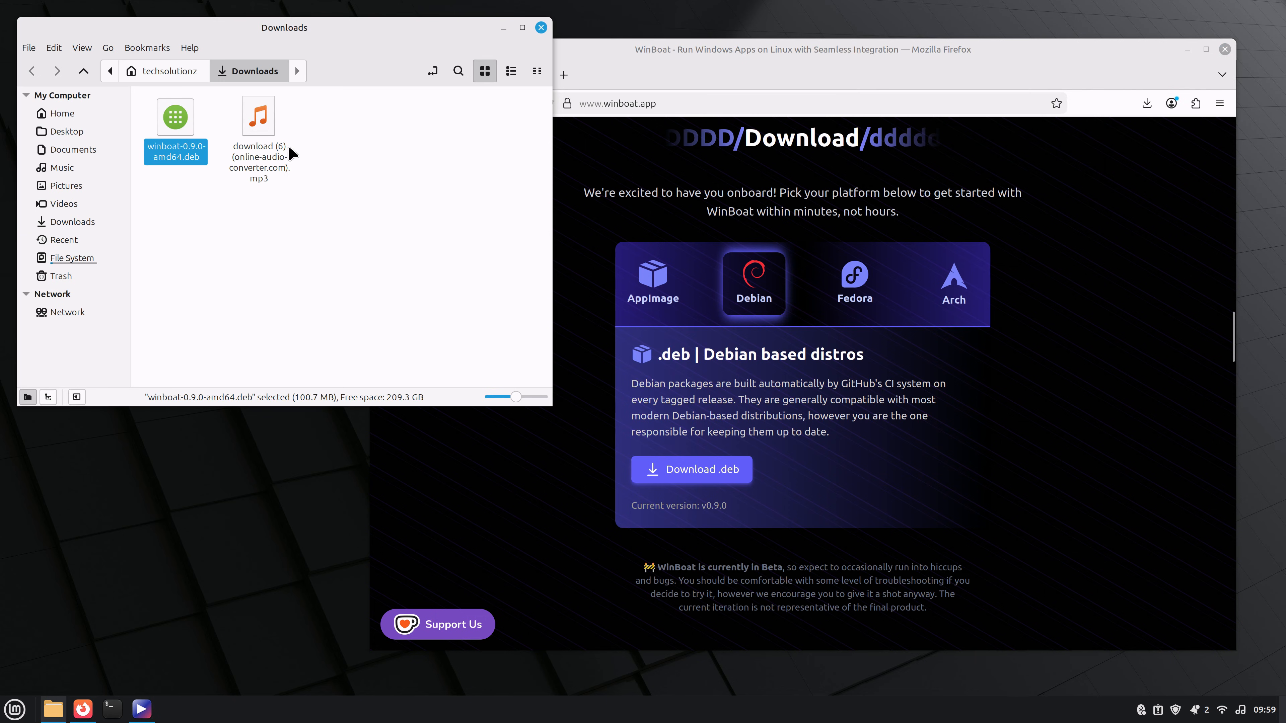
right_click(172, 126)
click(190, 133)
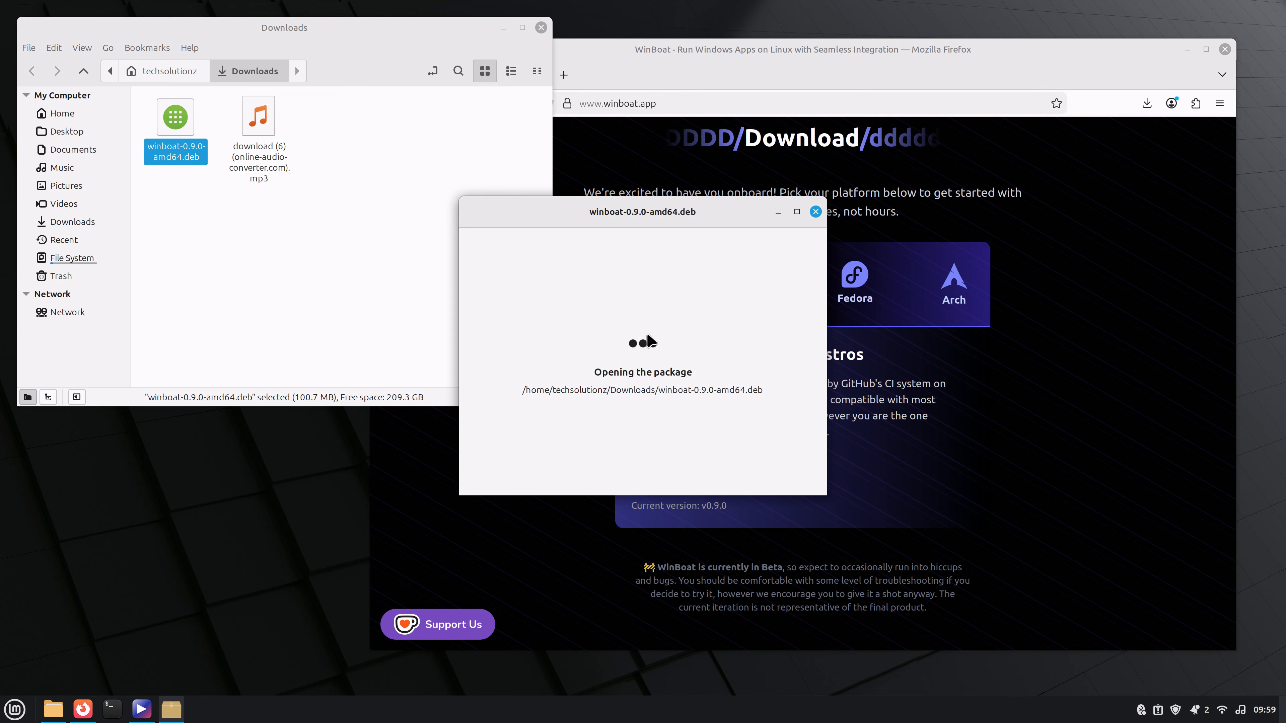
click(780, 253)
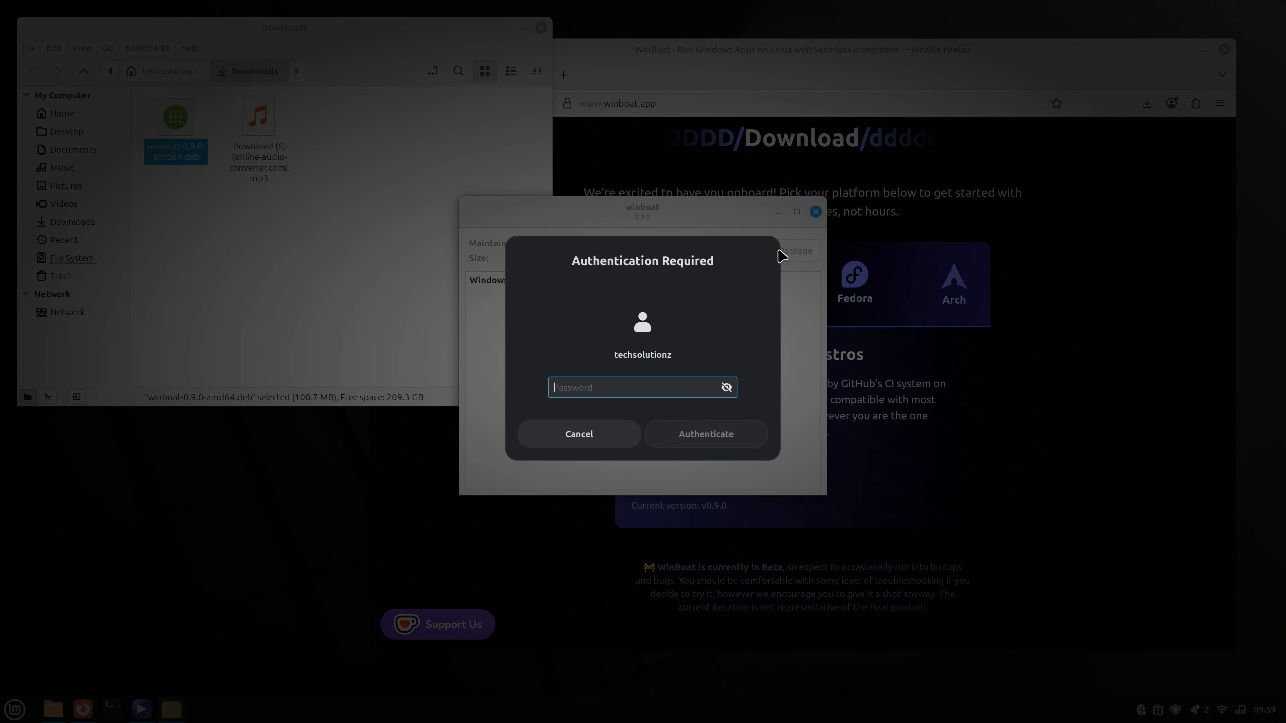
text(aaa)
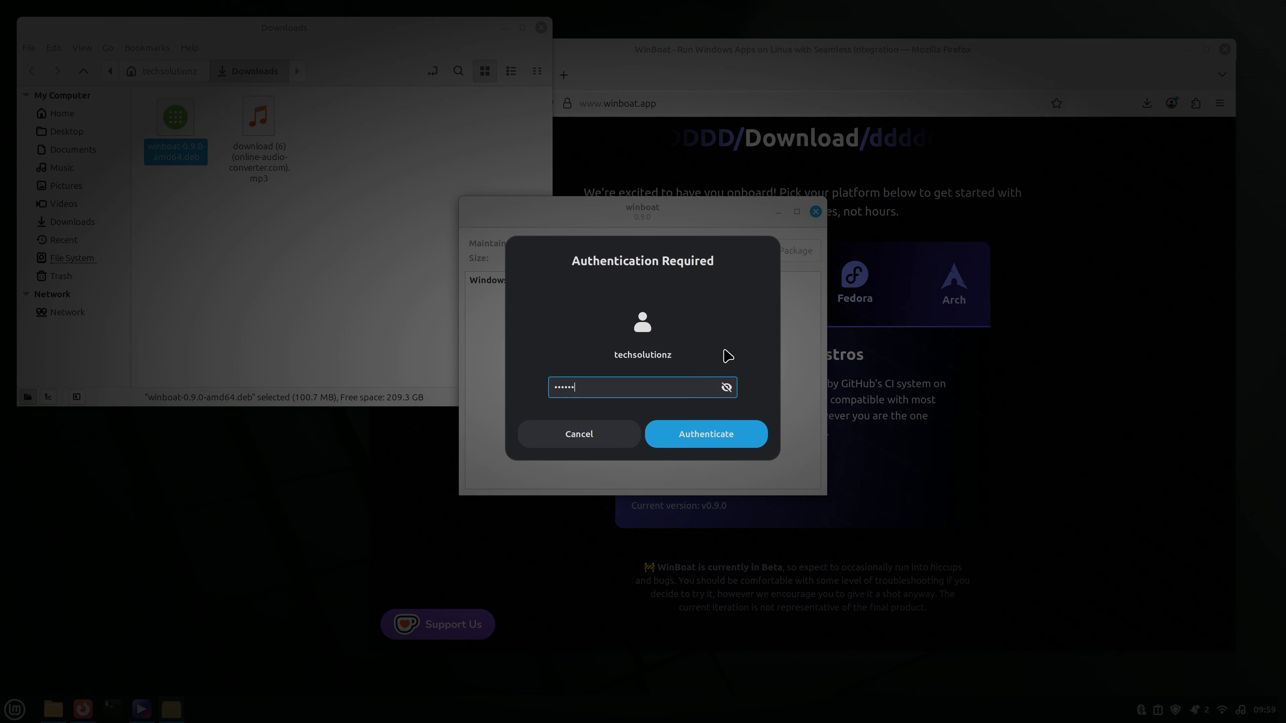
key(Return)
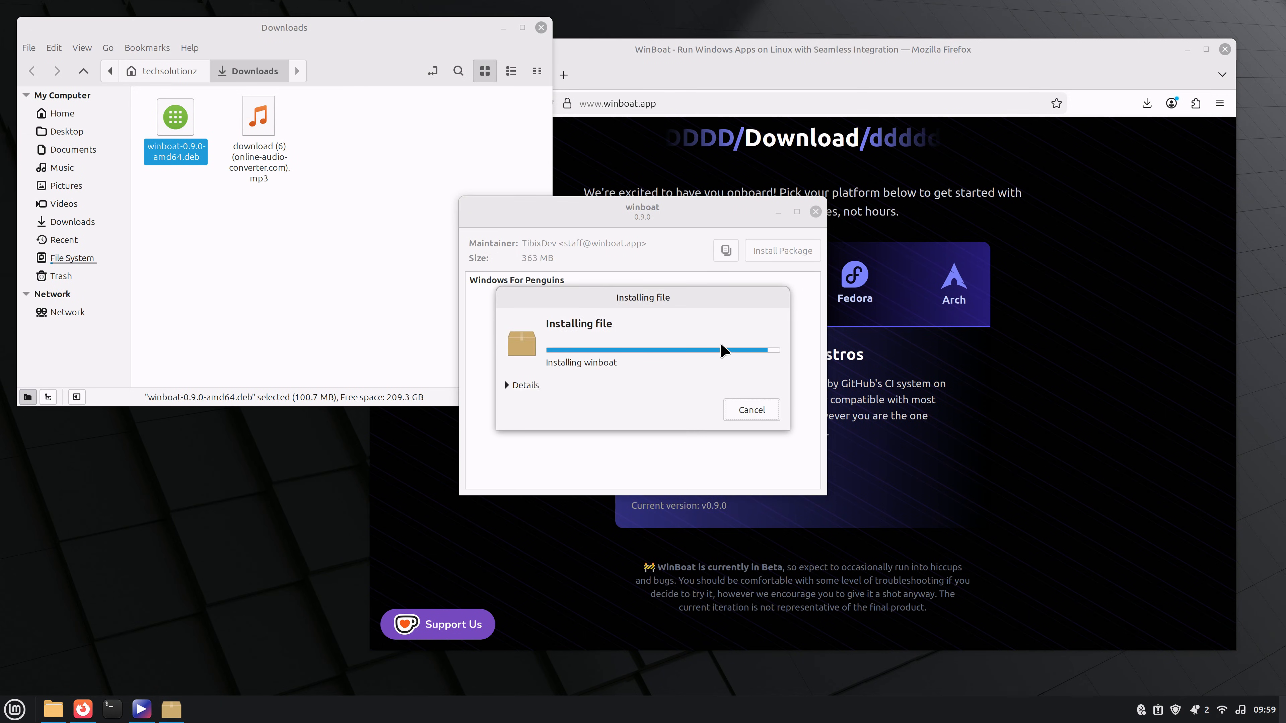
click(1224, 50)
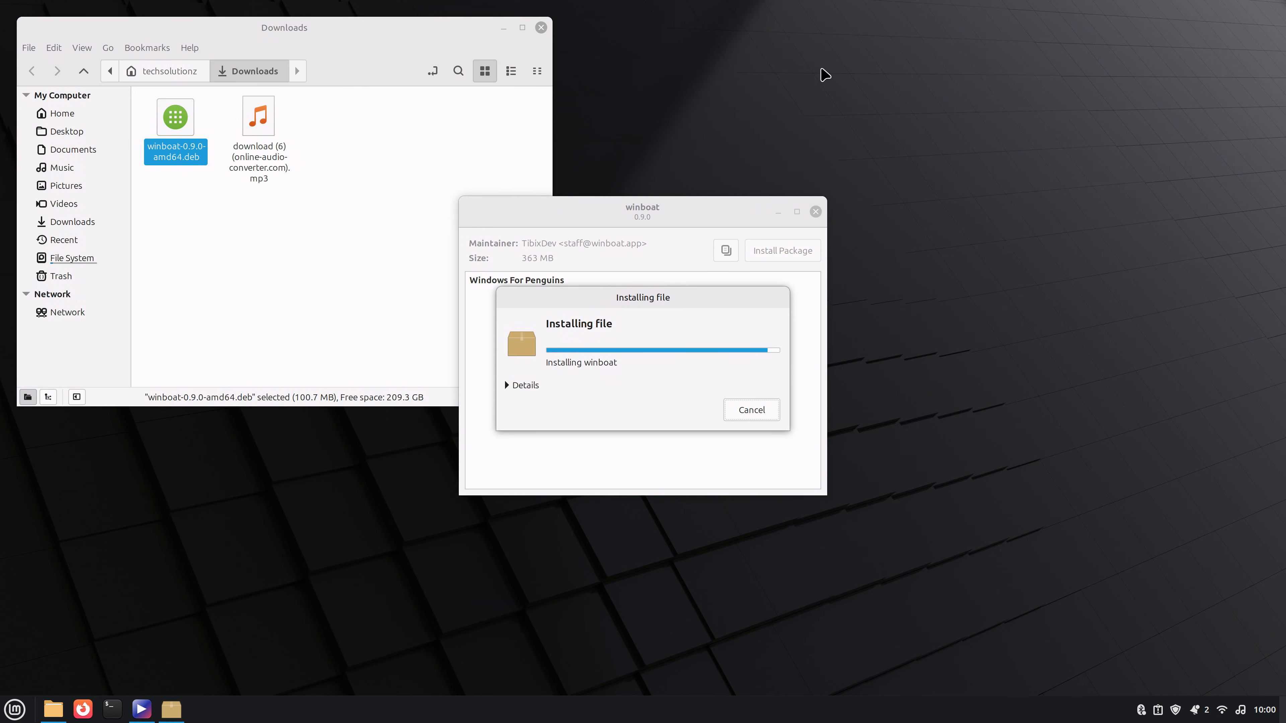
click(541, 28)
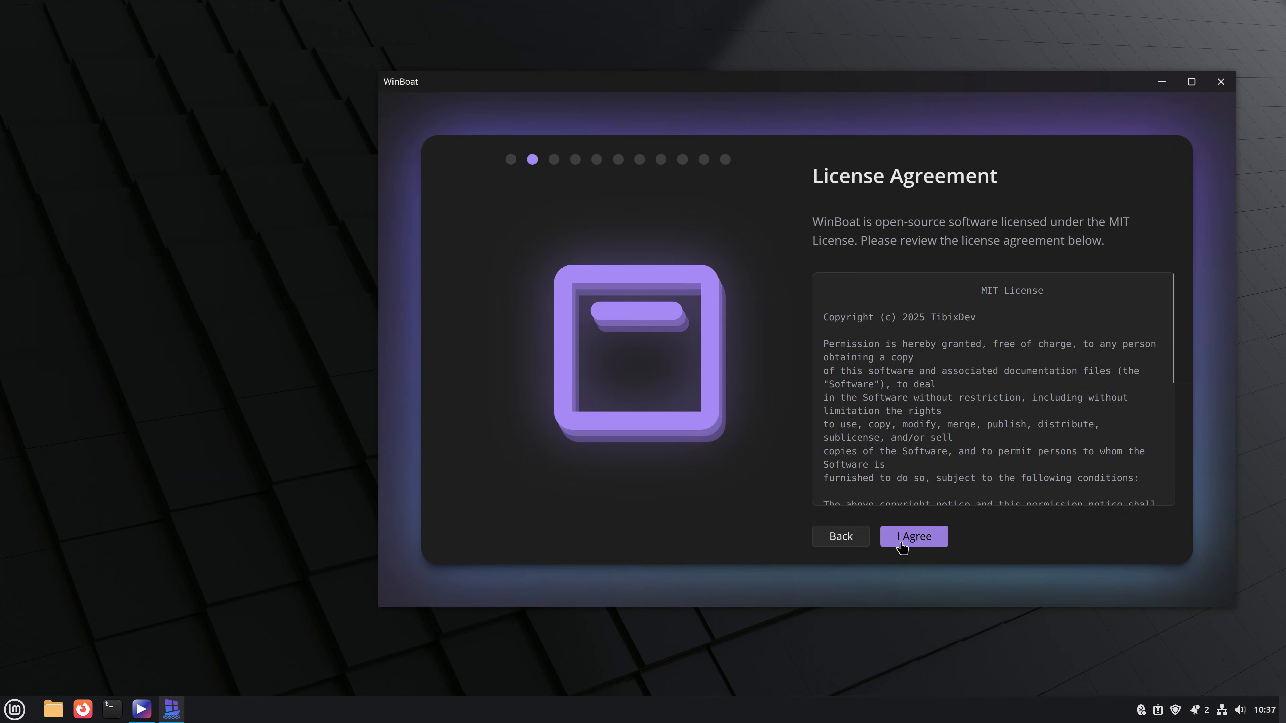
In the WinBoat setup, accept the license agreement and advance past the Windows configuration, keeping Windows 11 Pro and English
click(909, 521)
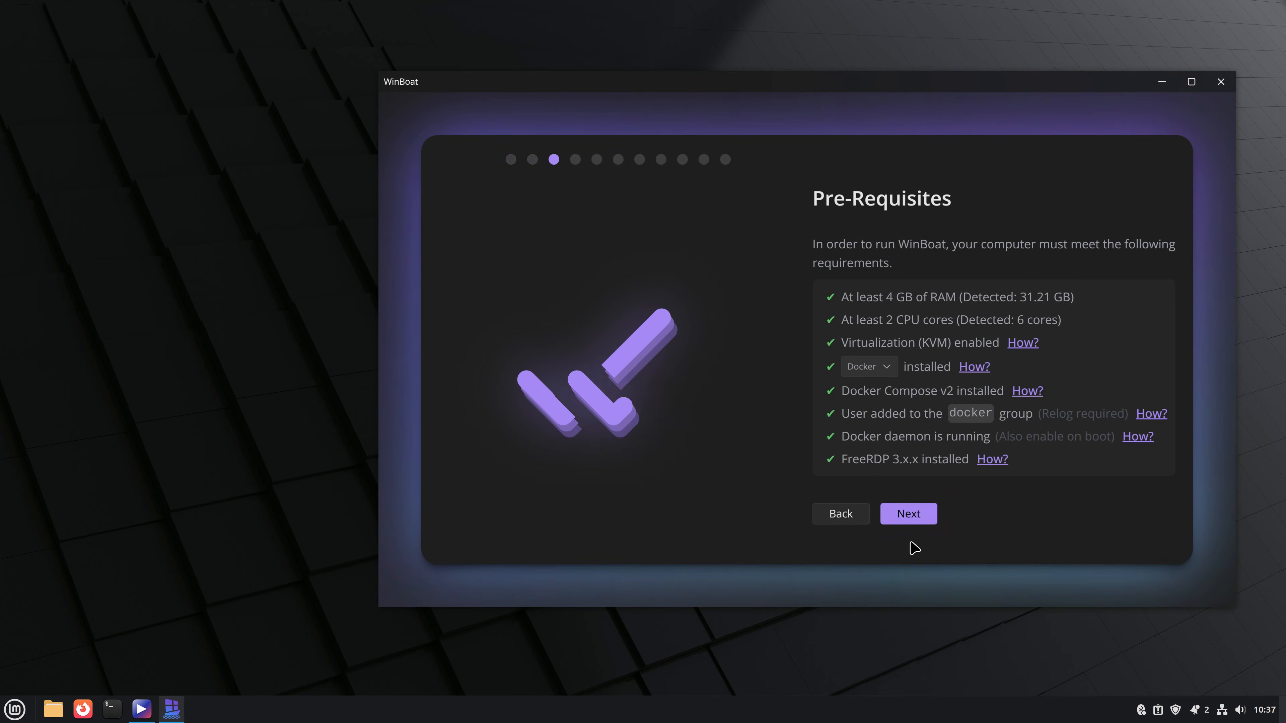
click(913, 520)
click(909, 489)
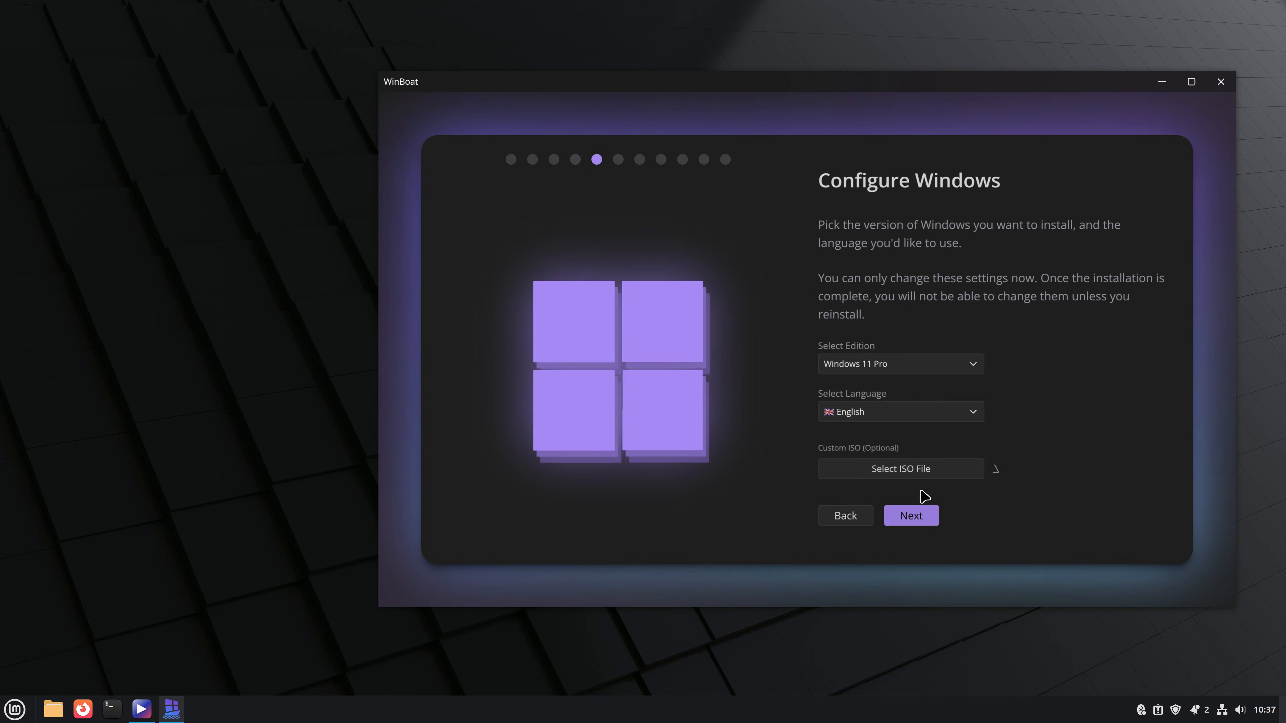
click(920, 530)
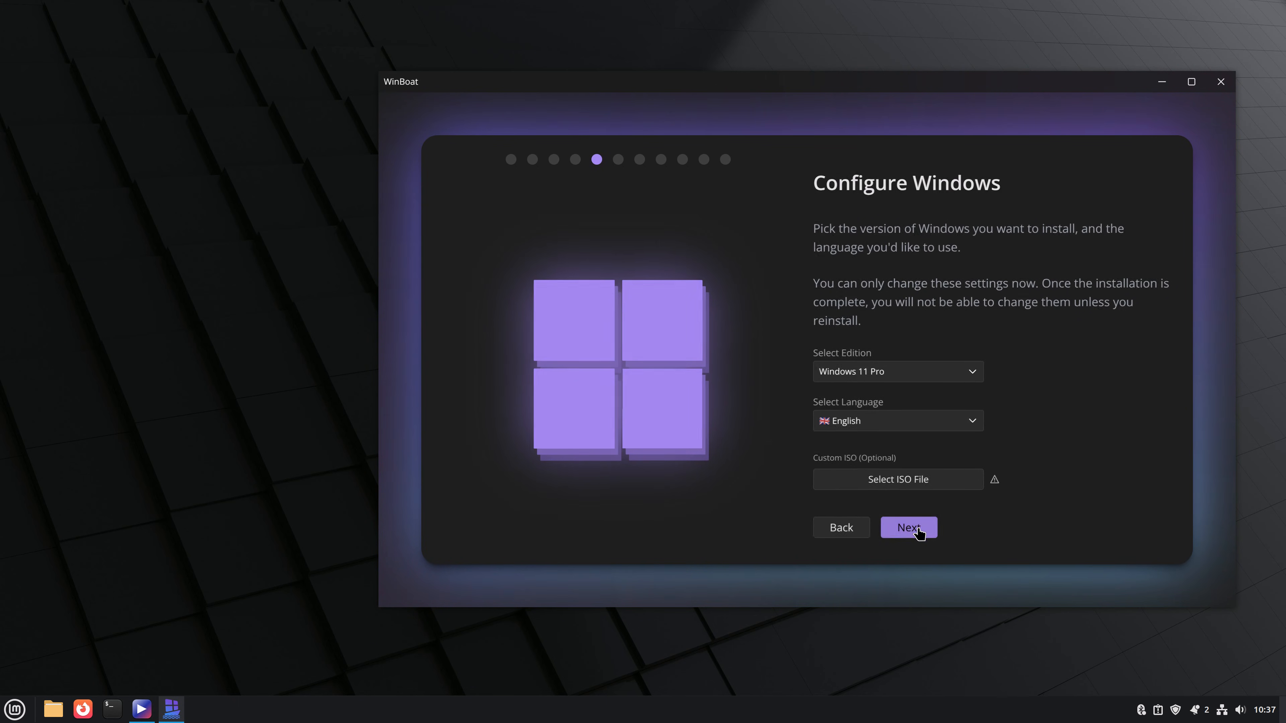
Enter and confirm the Windows account password for the existing username and continue to the hardware configuration
click(851, 424)
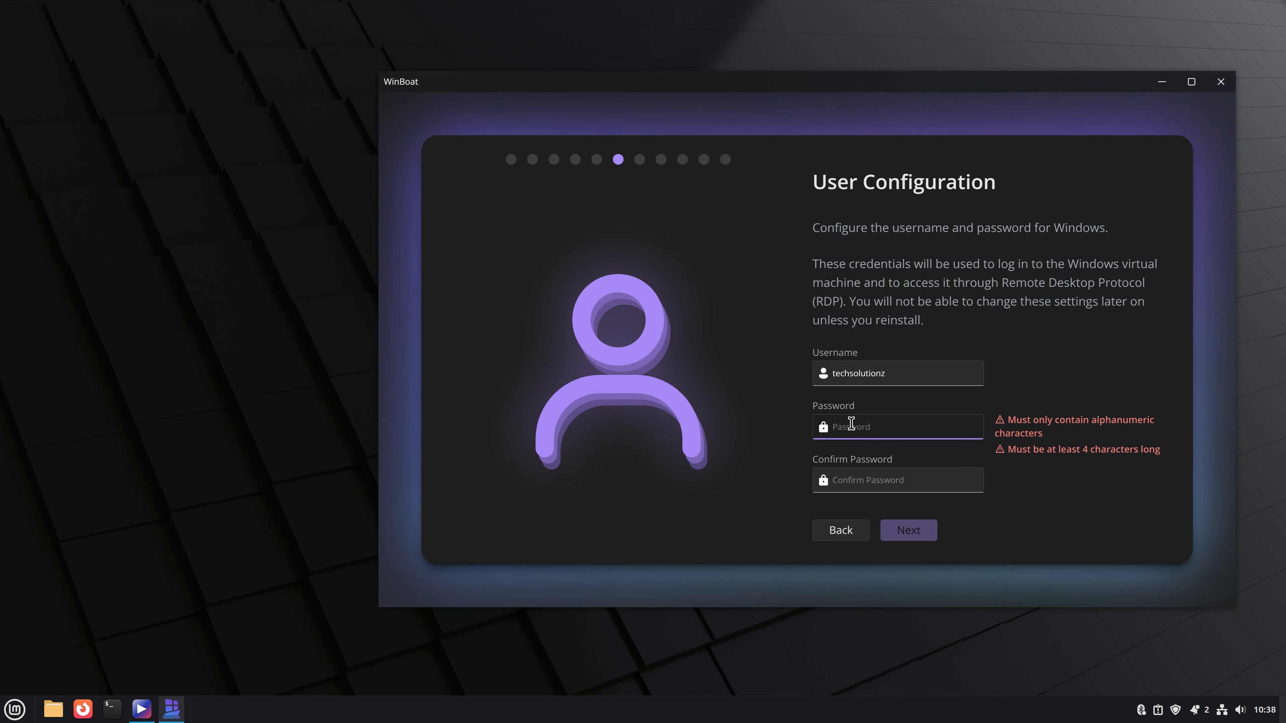
text(••••••)
key(Tab)
text(••••••)
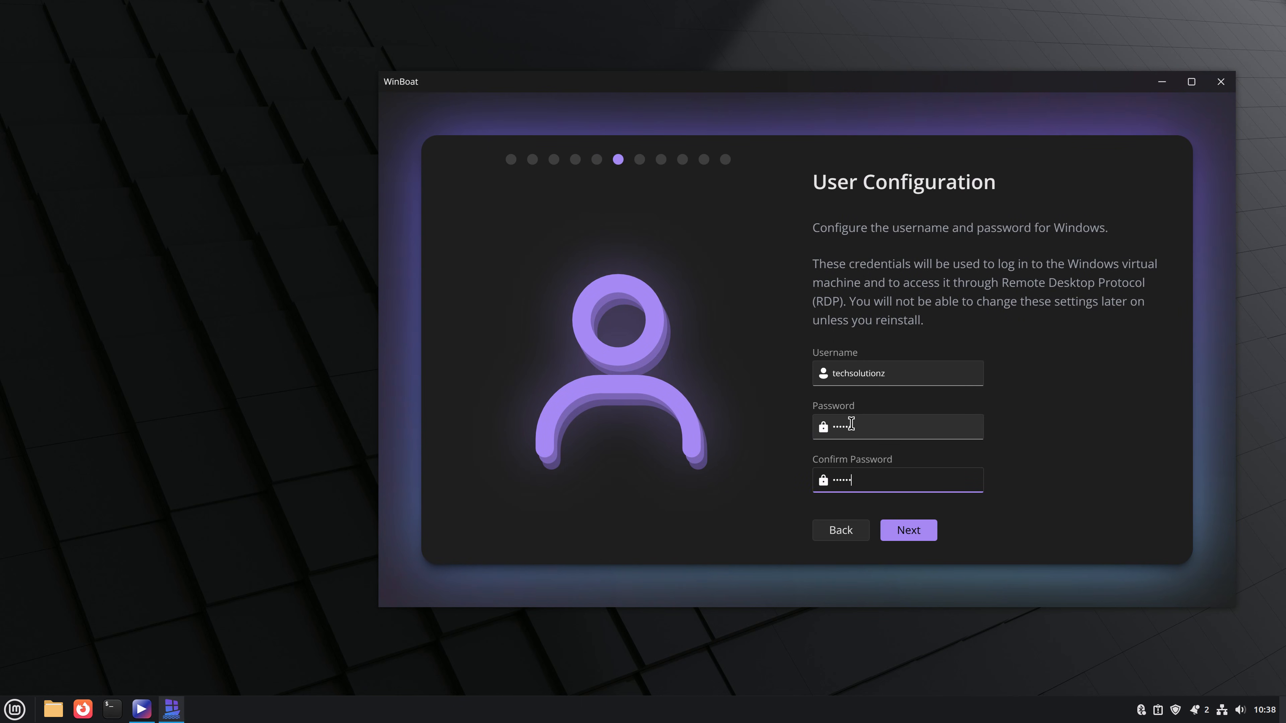
click(904, 532)
Allocate 6 CPU cores, 10 GB of RAM and an 80 GB disk to the virtual machine and continue
drag(855, 390, 988, 398)
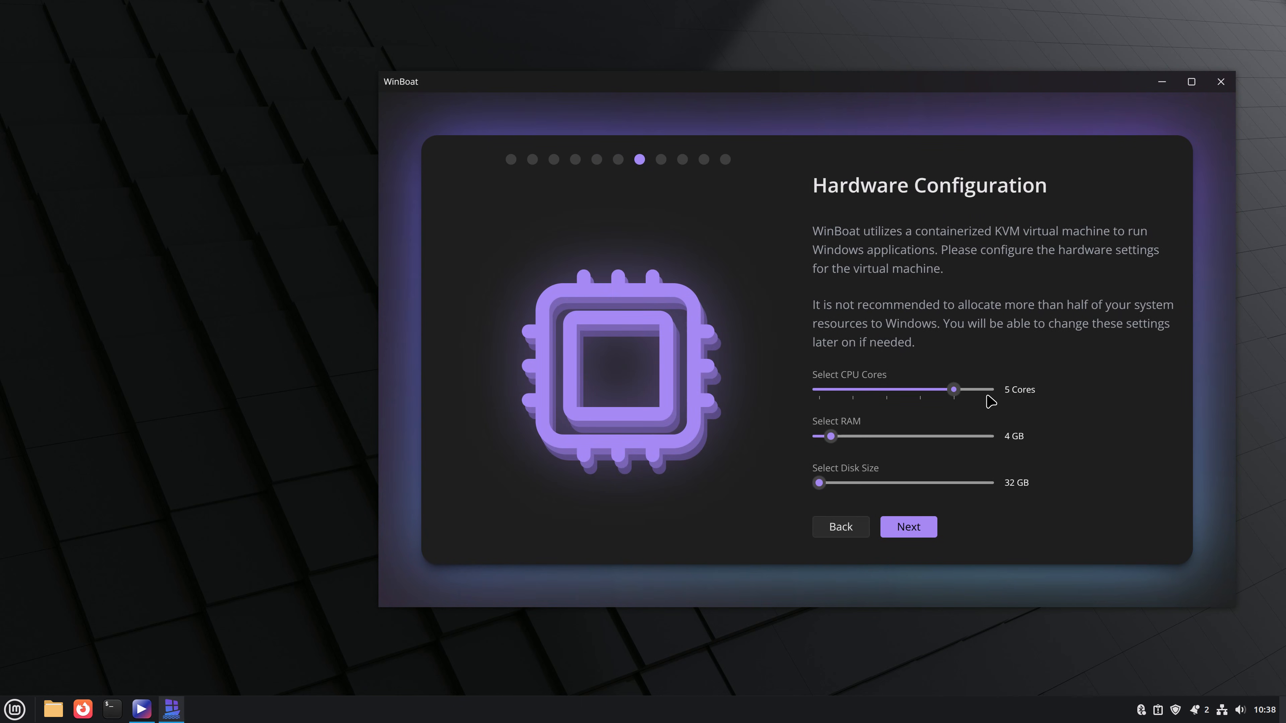
drag(831, 439, 864, 442)
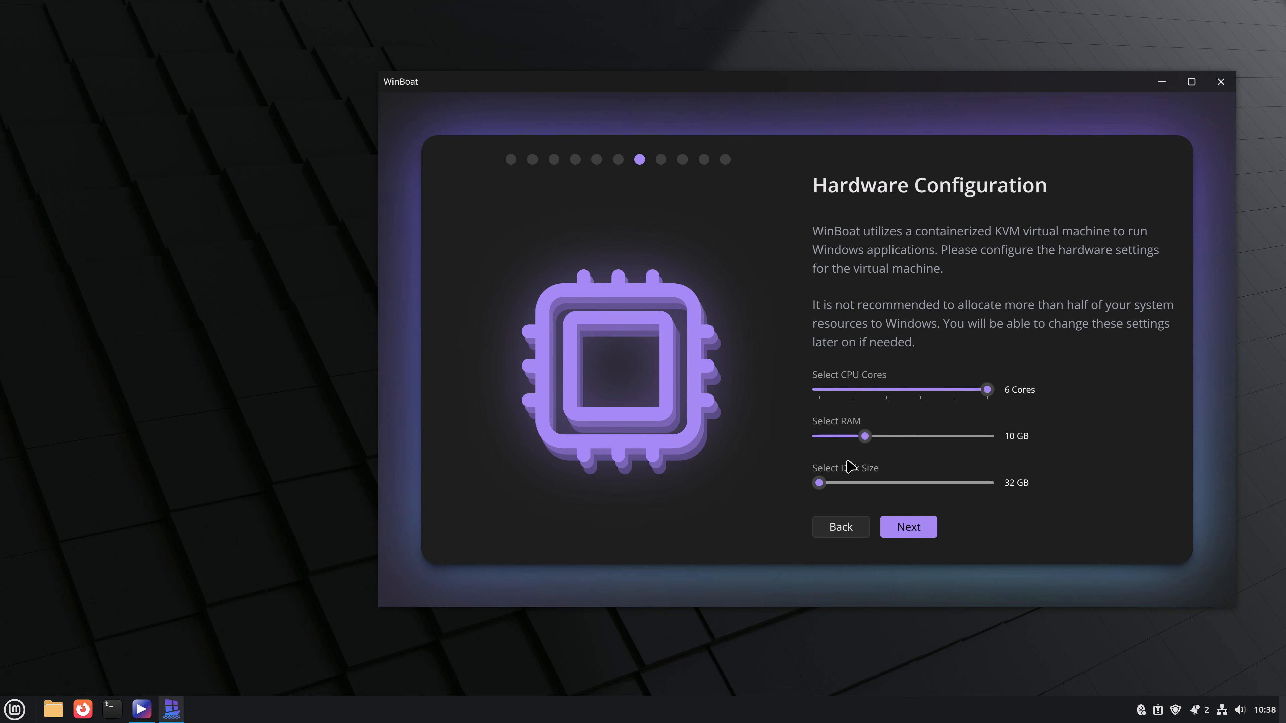
drag(819, 484, 872, 485)
click(907, 526)
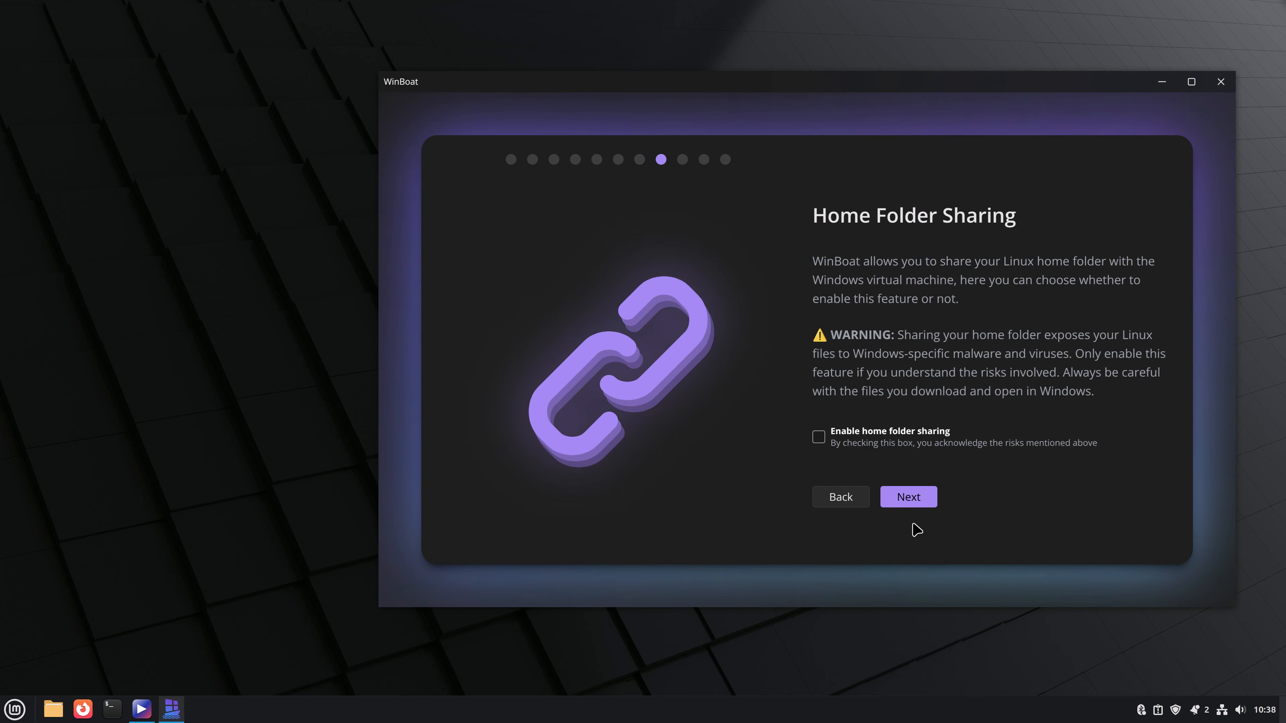
Enable home folder sharing, then run the Windows installation with the reviewed configuration through to its finish
click(819, 437)
click(908, 497)
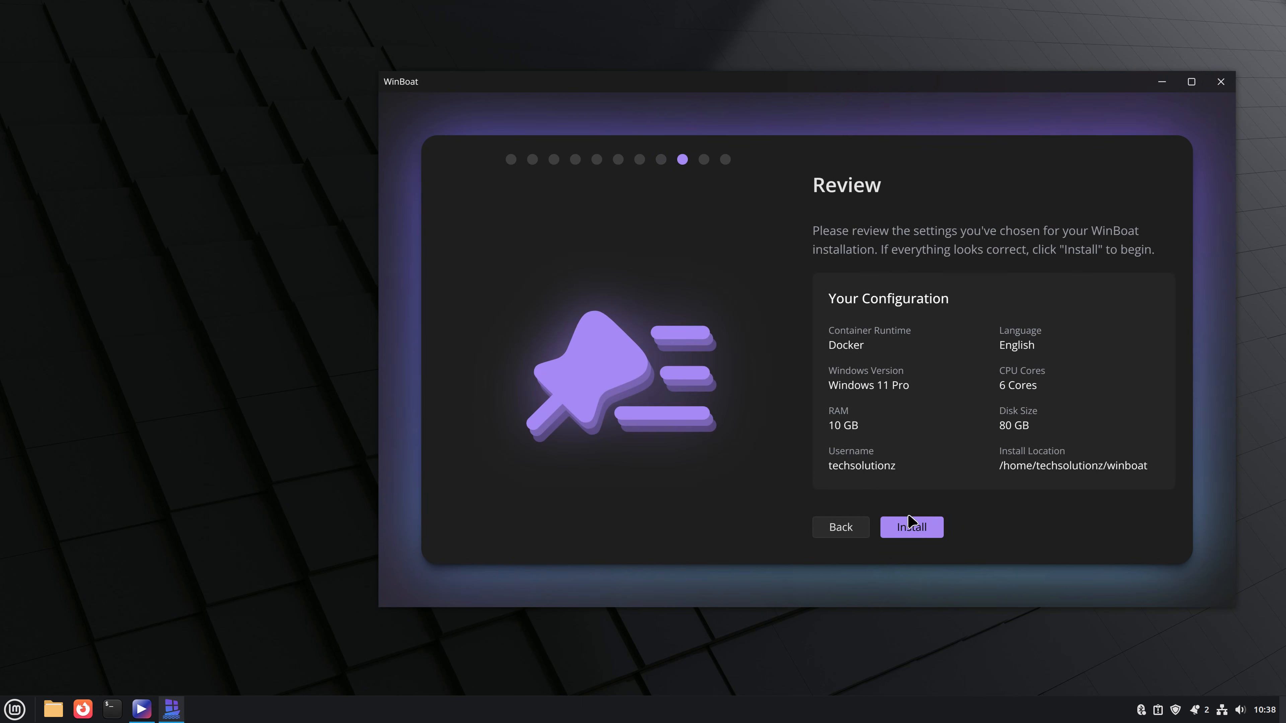
click(909, 521)
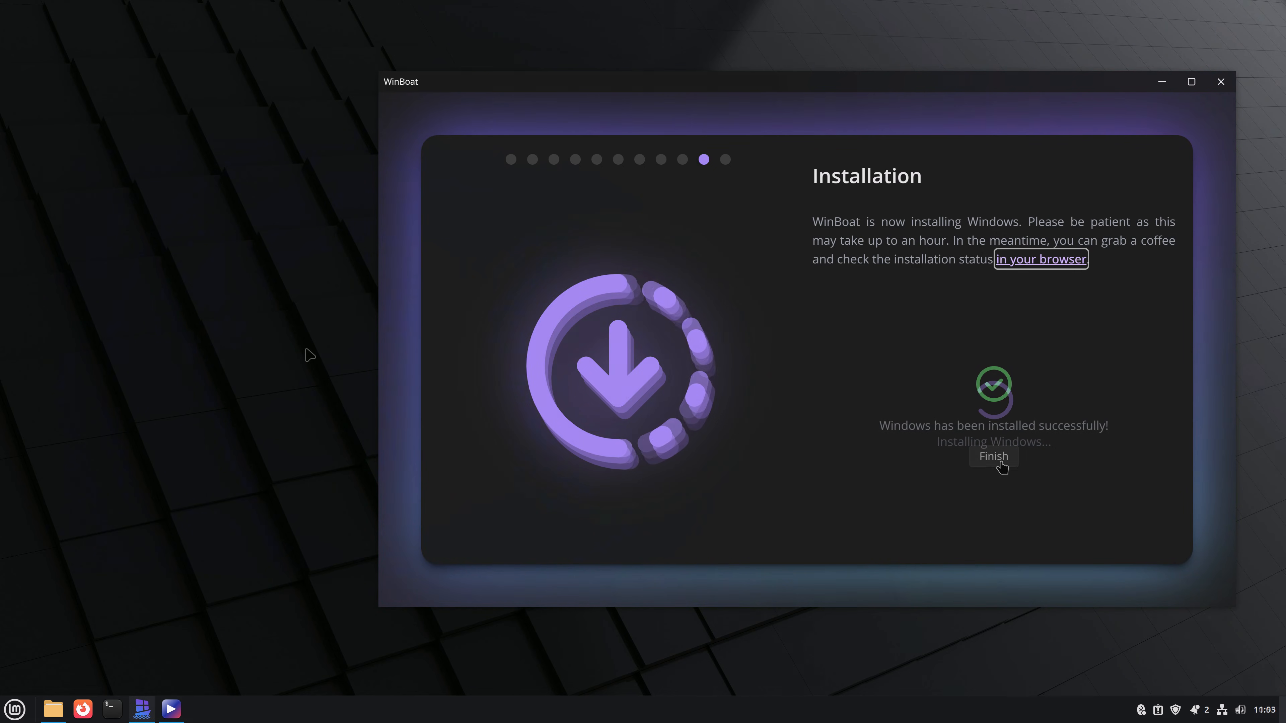
click(1000, 463)
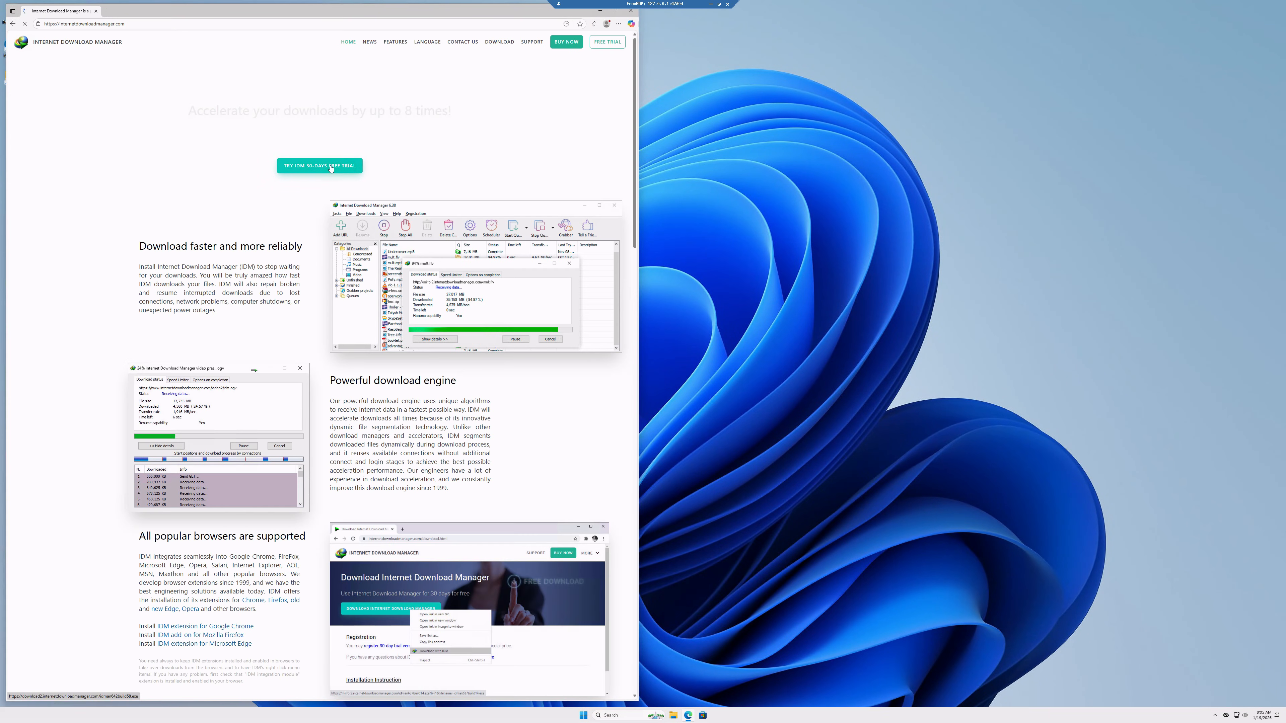
Download the IDM 30-day free trial in the Windows desktop's browser and install Internet Download Manager
click(331, 169)
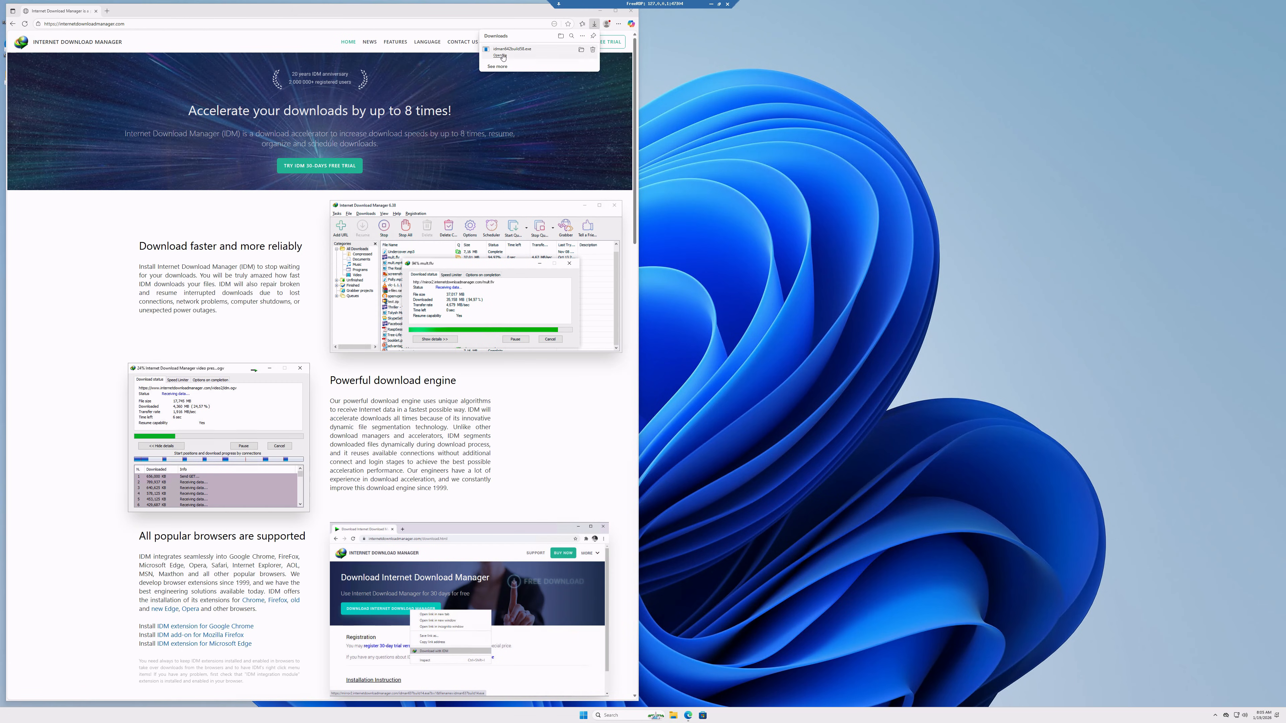
click(667, 405)
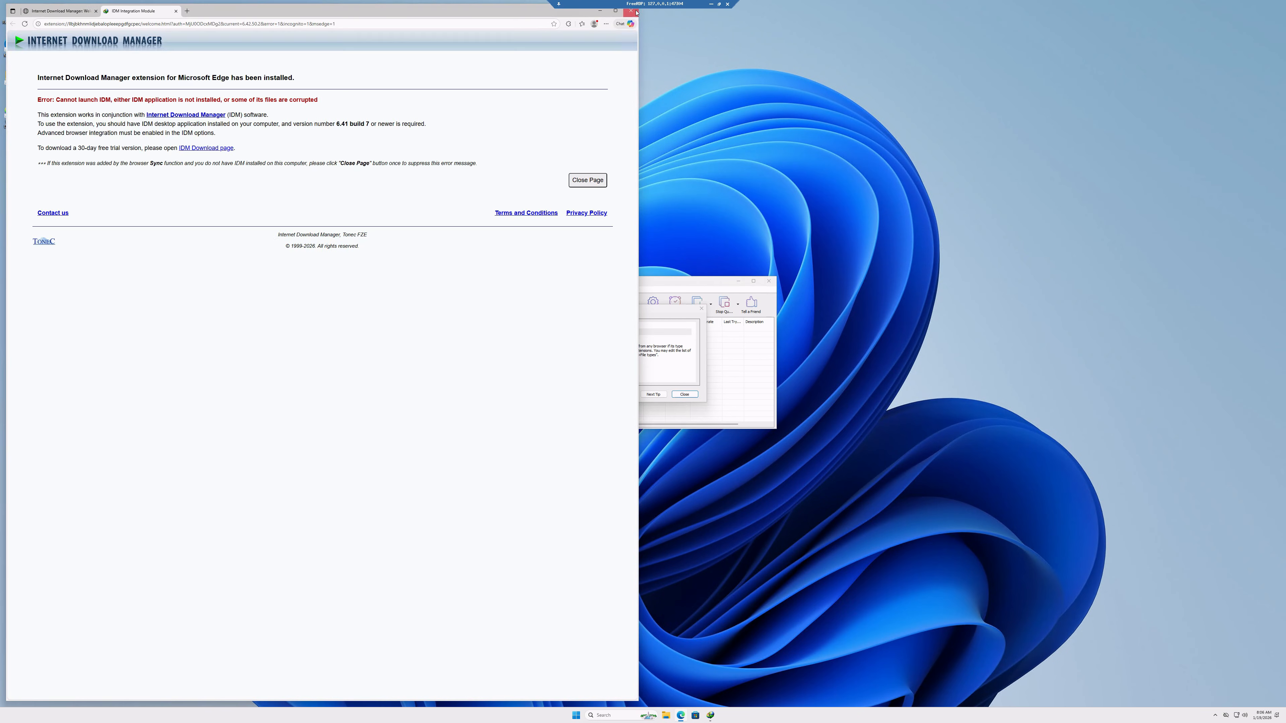
View the version and licensing information about Internet Download Manager and close it
click(577, 289)
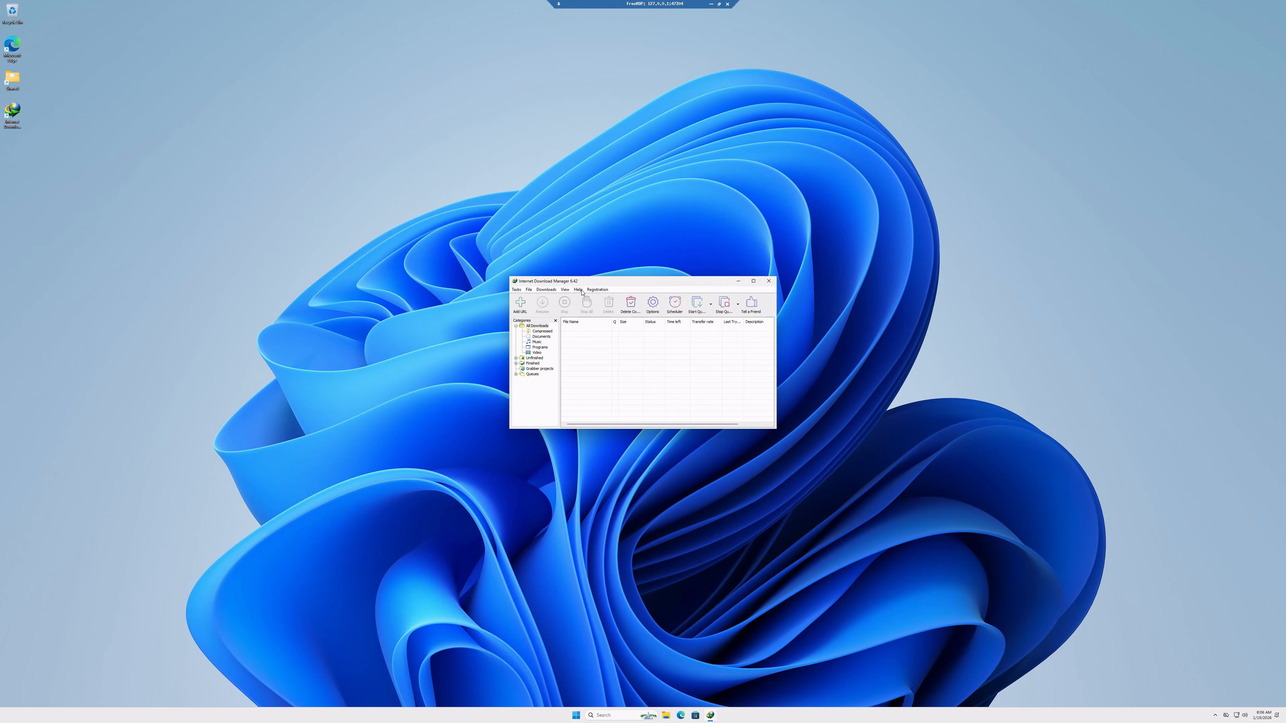
click(600, 365)
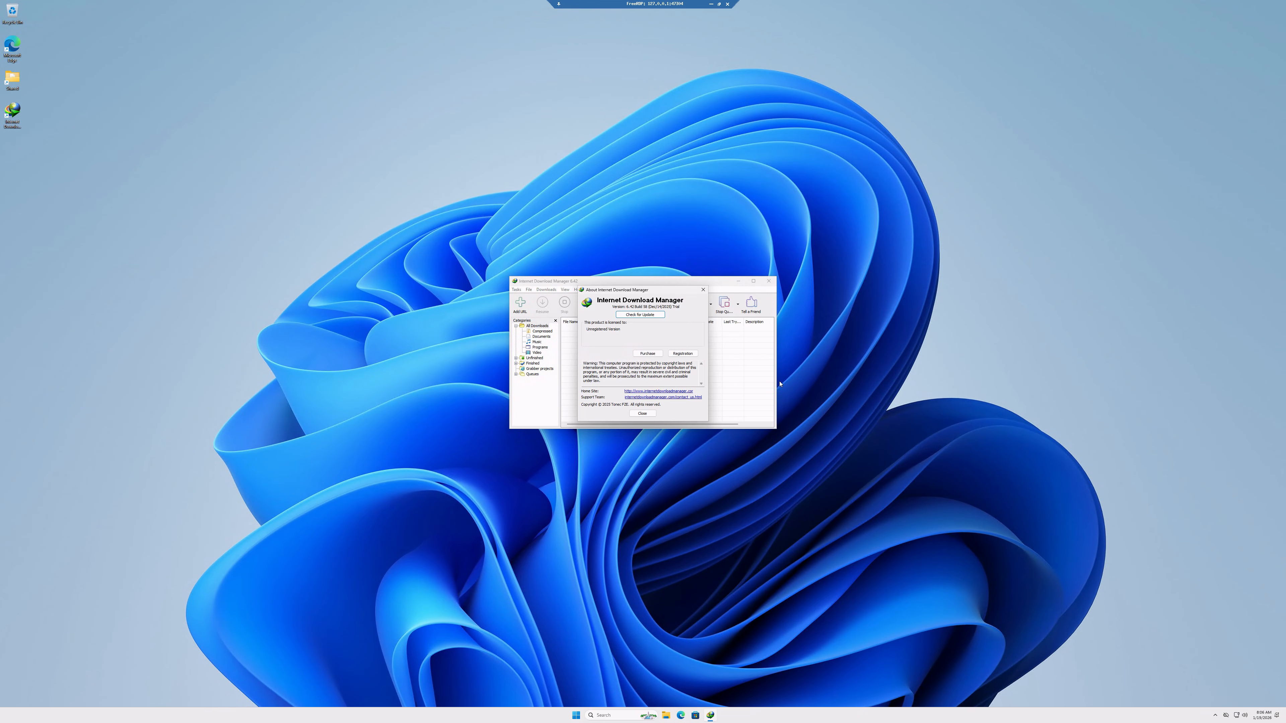
click(652, 413)
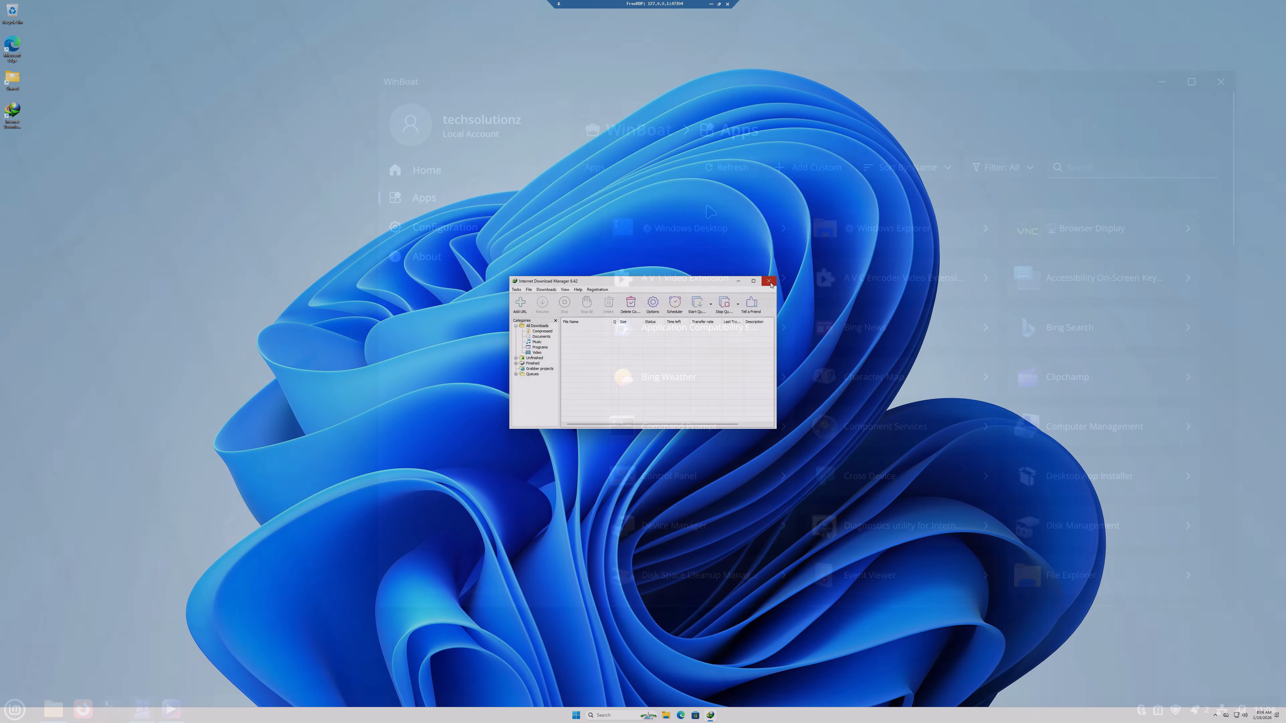
Look through the WinBoat apps list and the Internet and Administration categories of the Linux Mint application menu
scroll(961, 473, down, 20)
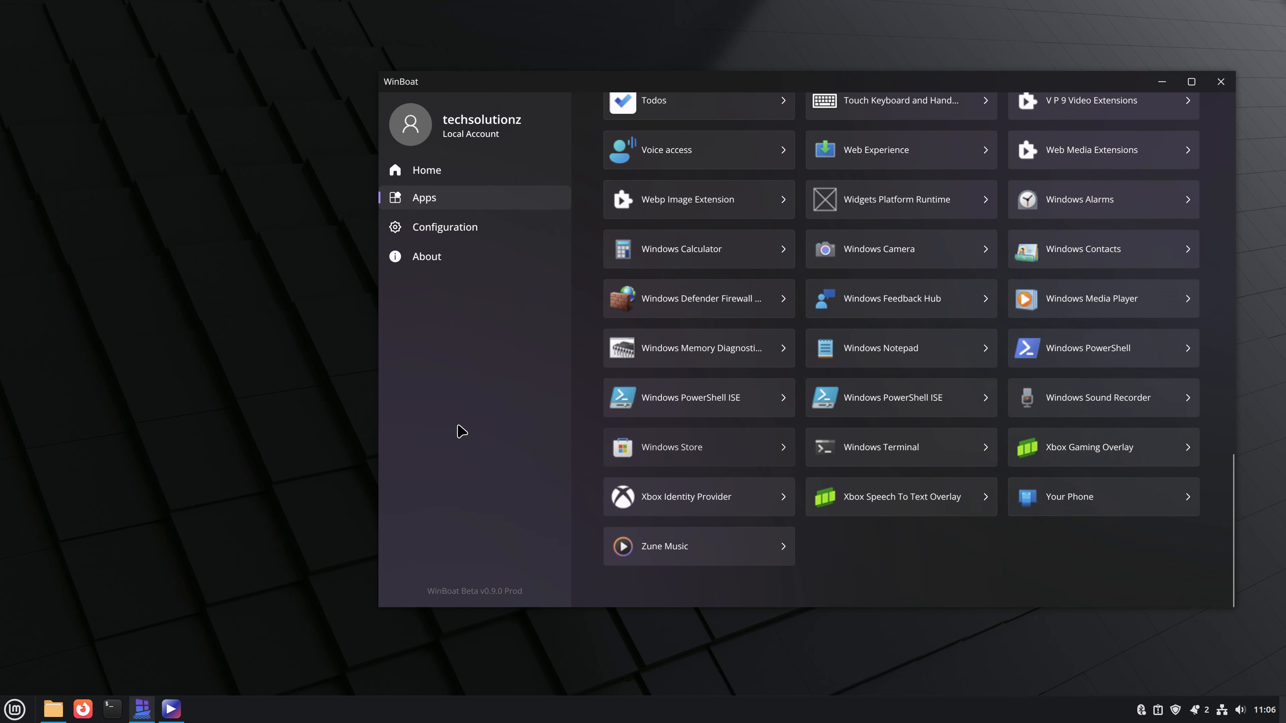
click(7, 708)
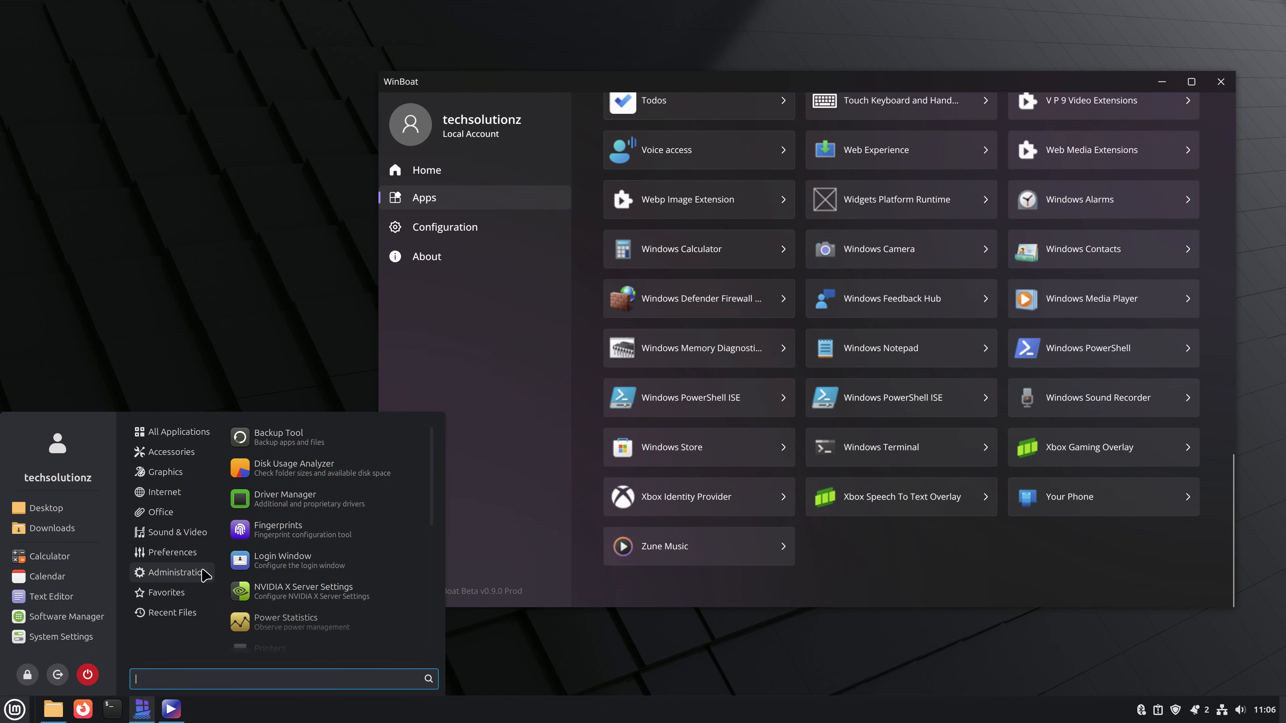
mouse_move(194, 498)
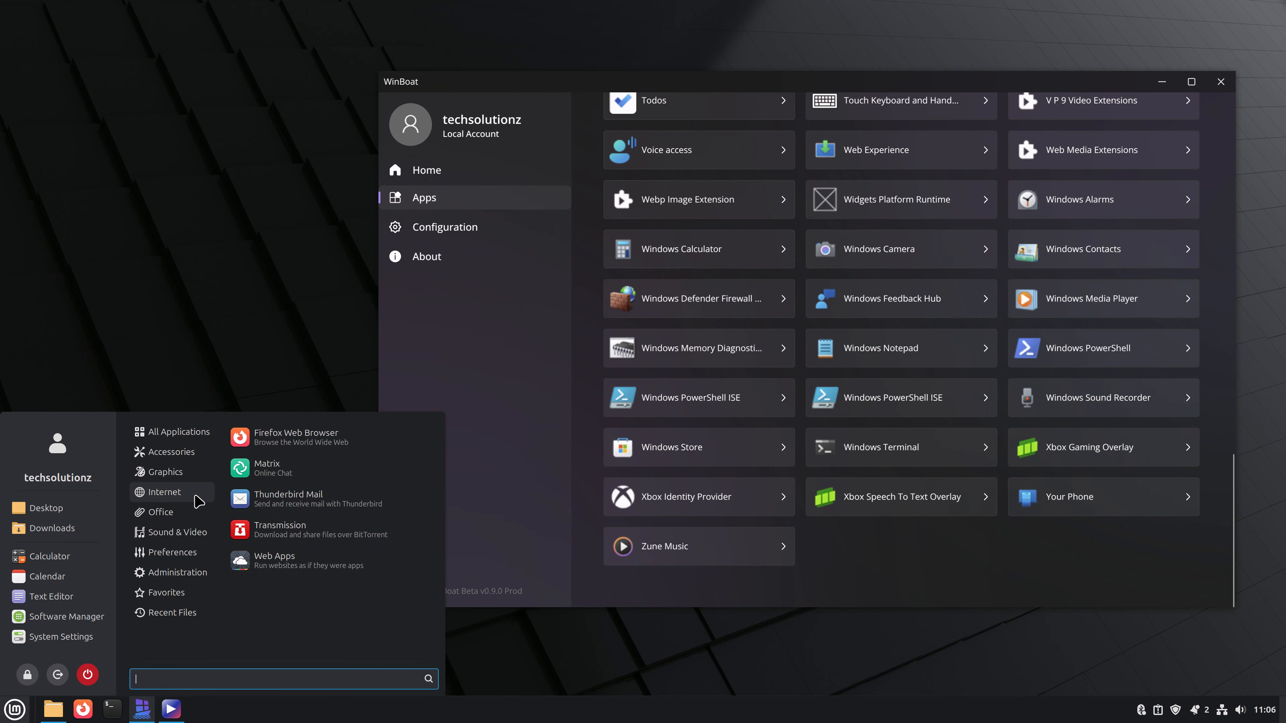
mouse_move(188, 579)
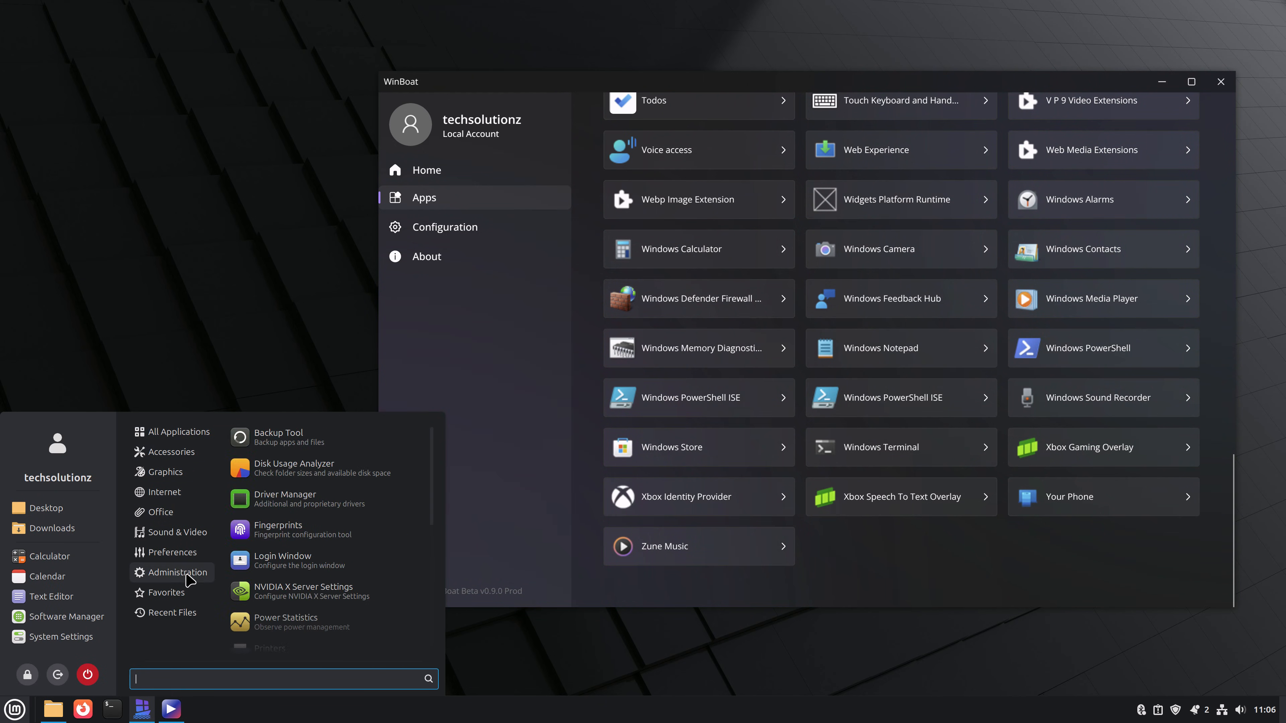
mouse_move(196, 475)
click(921, 557)
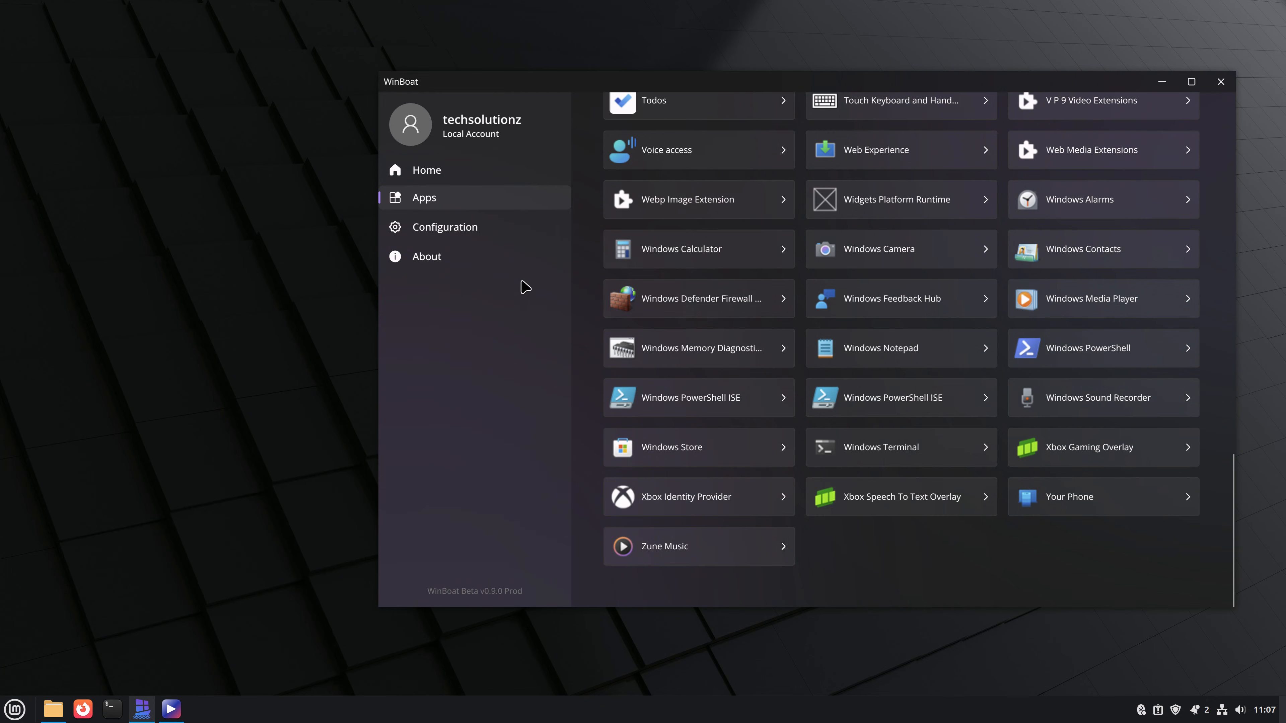
Check the Windows 11 Pro status on WinBoat's home page and examine the full list of available Windows apps
click(438, 176)
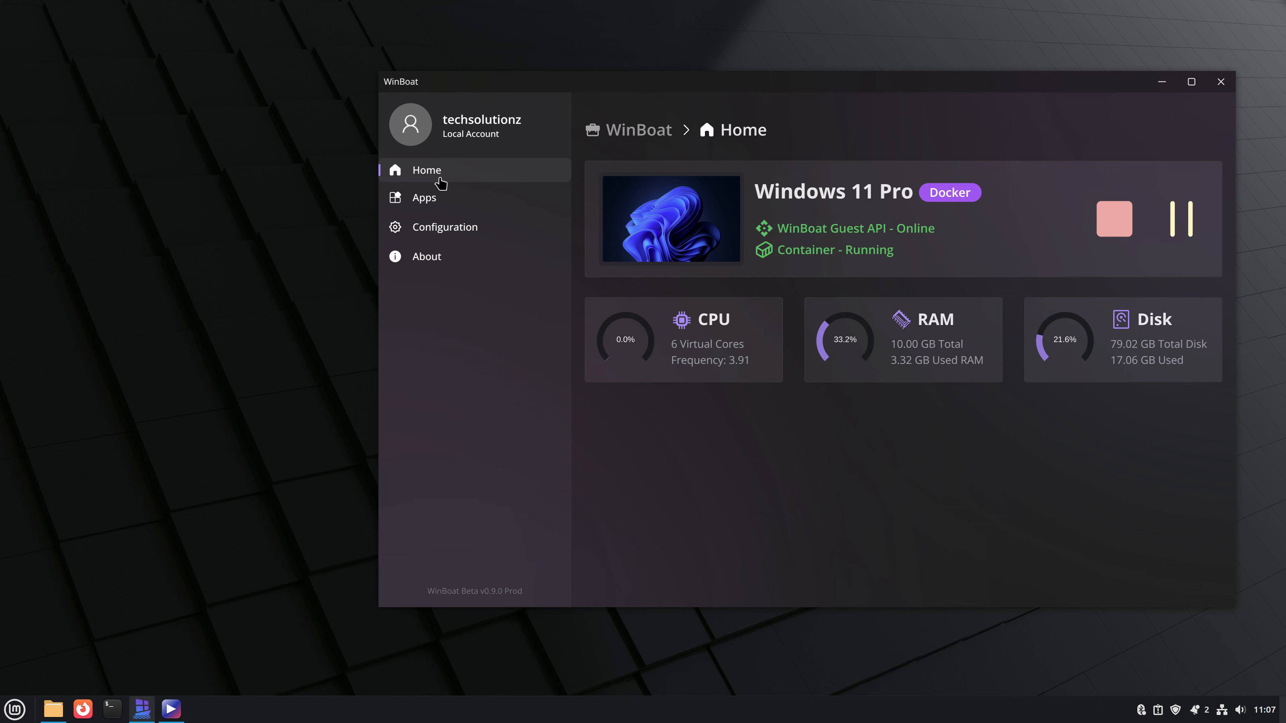
click(440, 197)
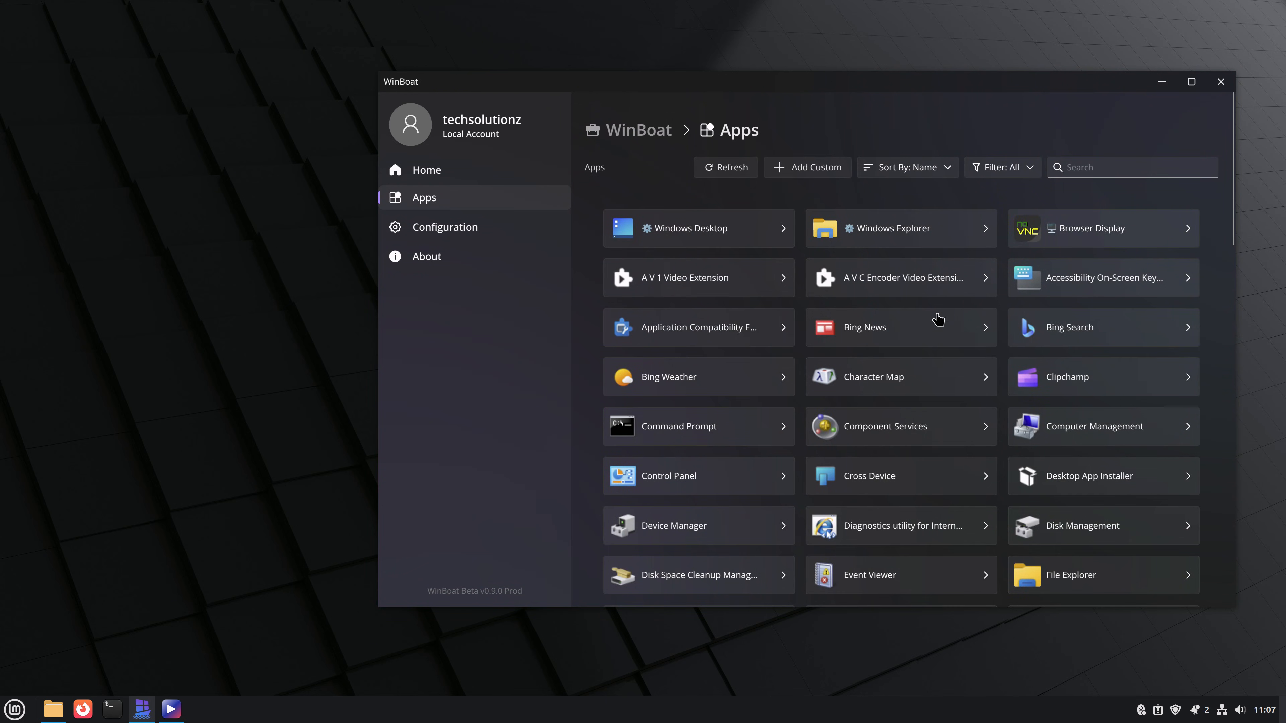
scroll(937, 319, down, 10)
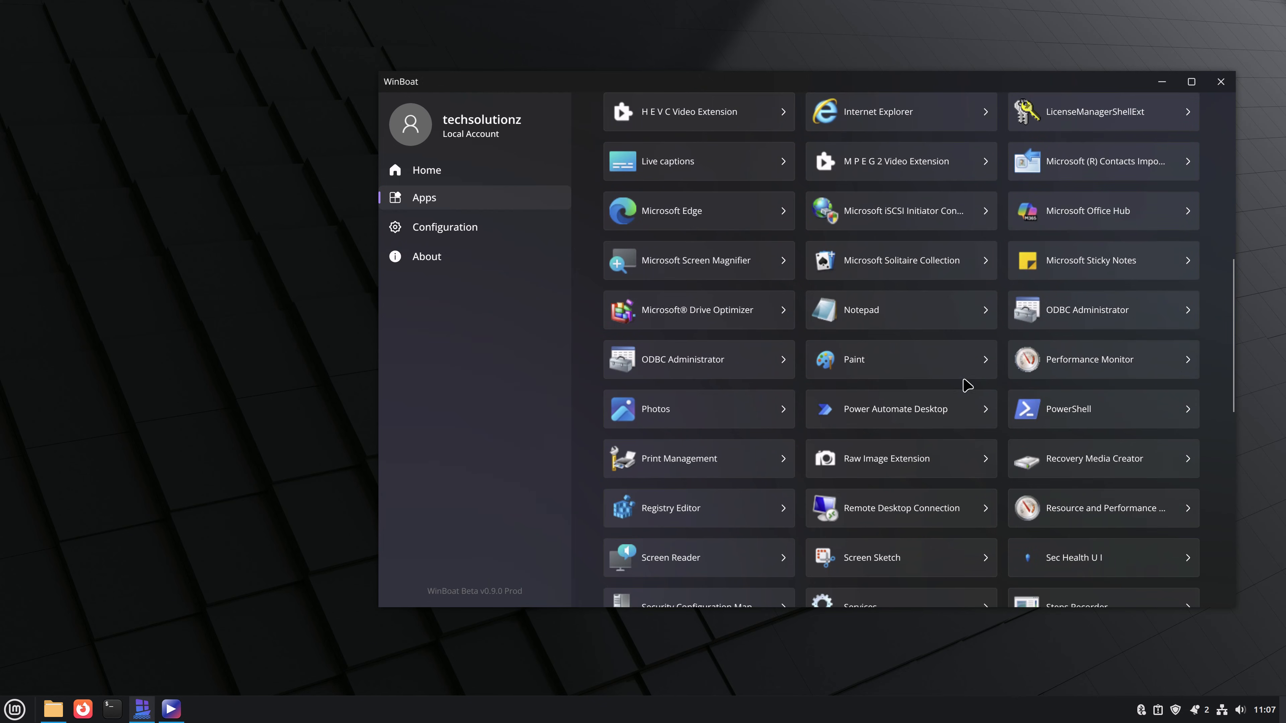
scroll(967, 386, down, 12)
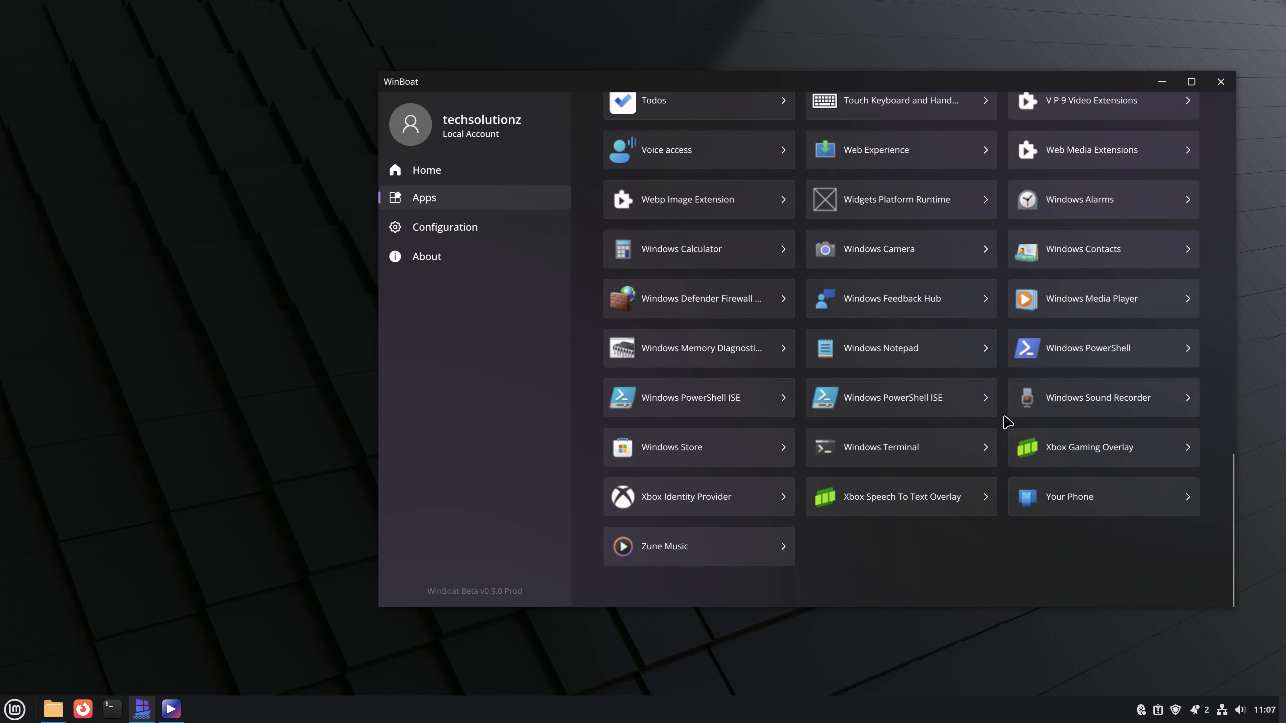
scroll(992, 422, up, 15)
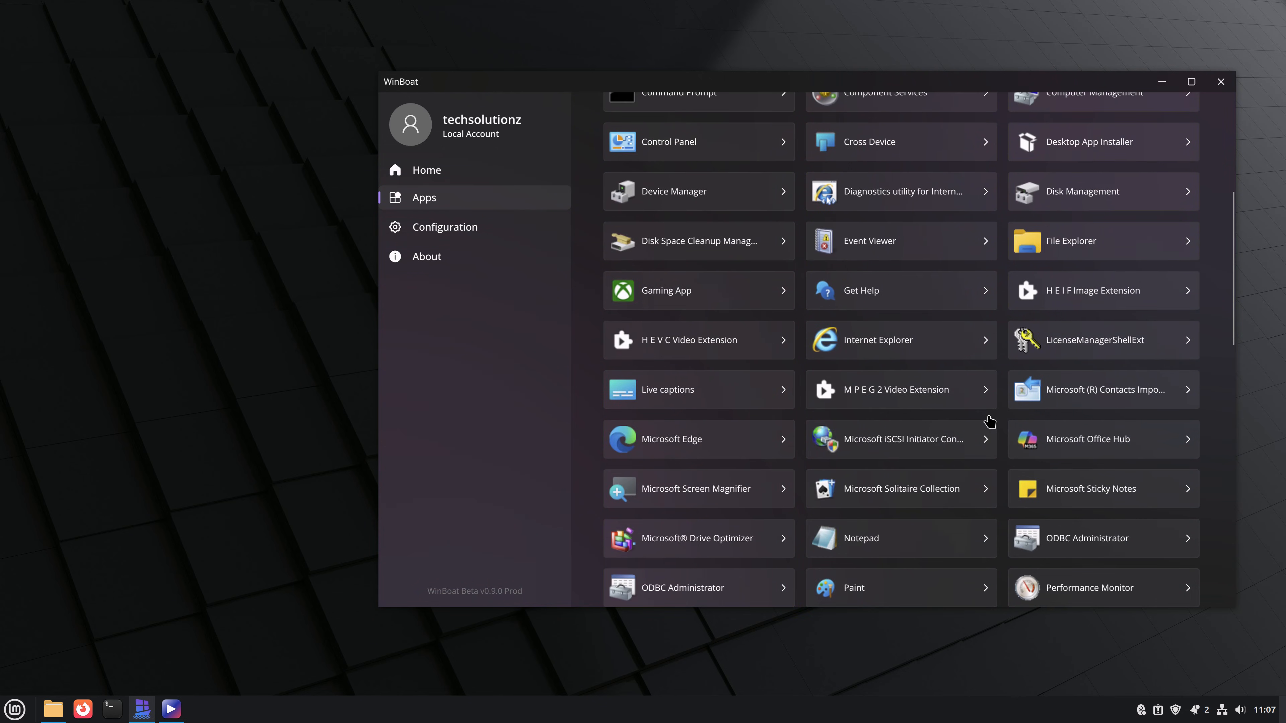
scroll(931, 405, up, 5)
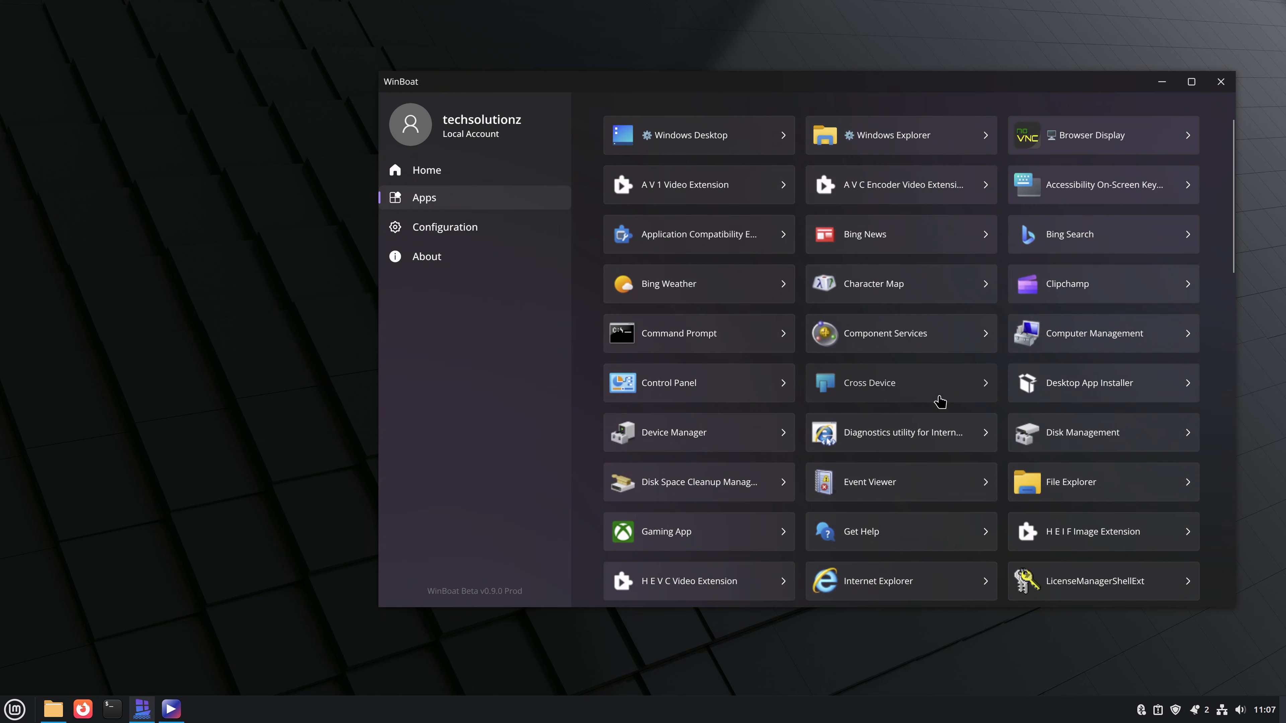
scroll(939, 402, up, 2)
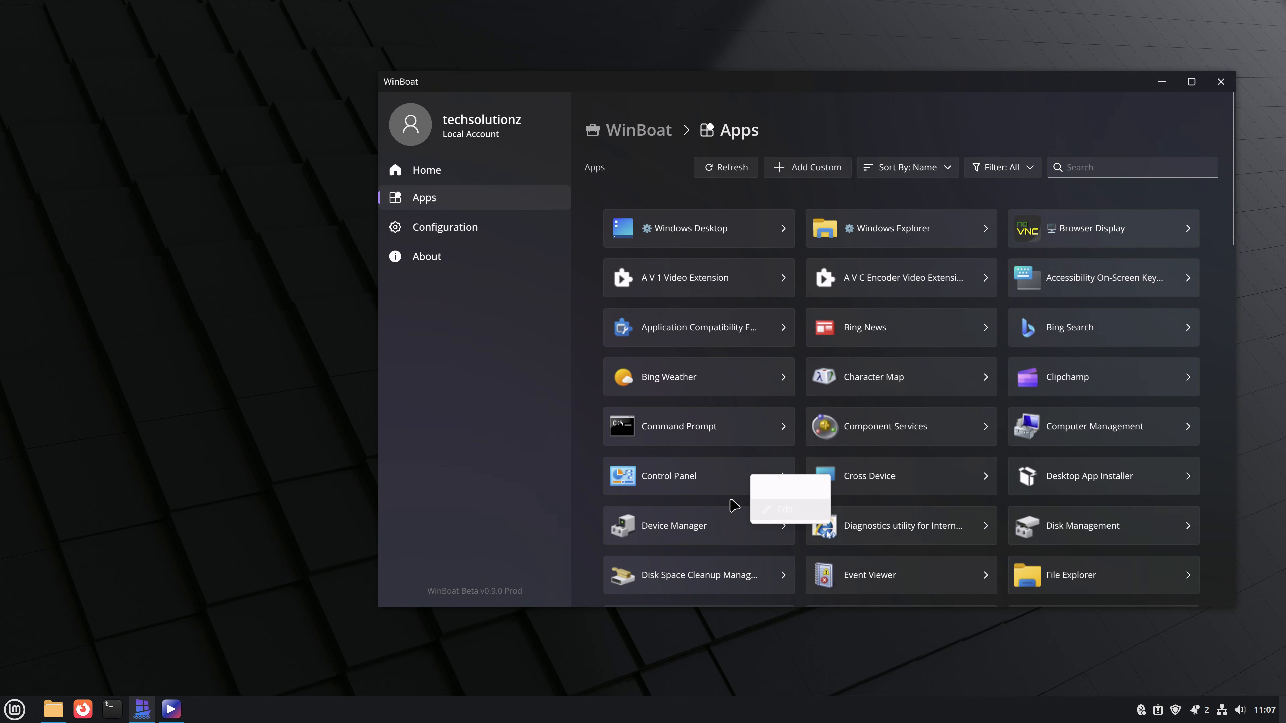
click(483, 480)
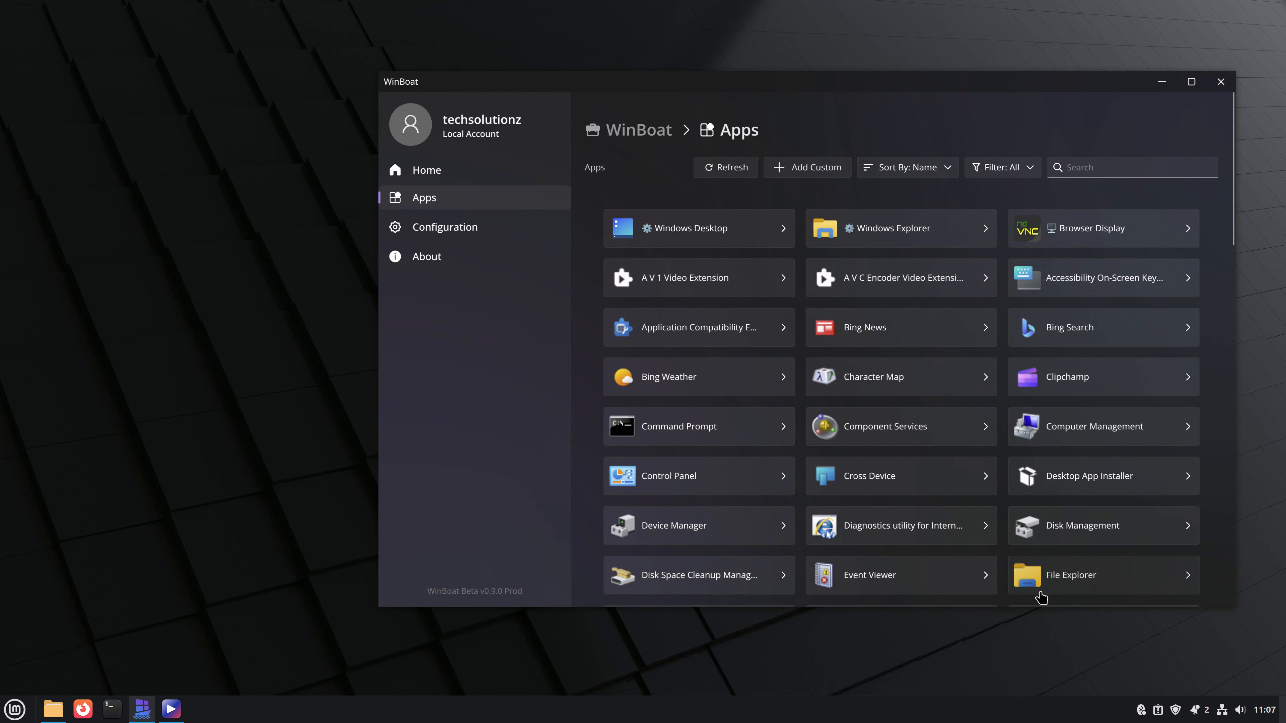
Launch File Explorer from the WinBoat apps, move its window aside onto the Linux desktop and open the Windows (C:) drive
click(1042, 589)
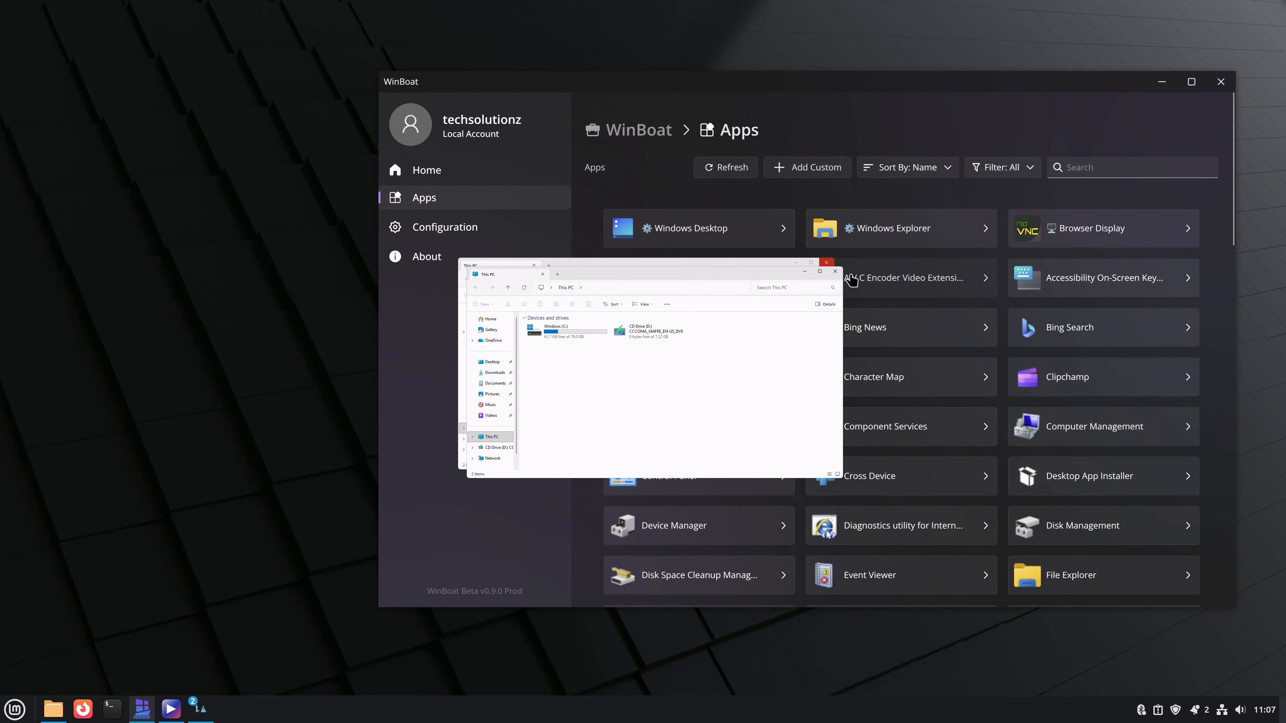
drag(665, 279, 283, 207)
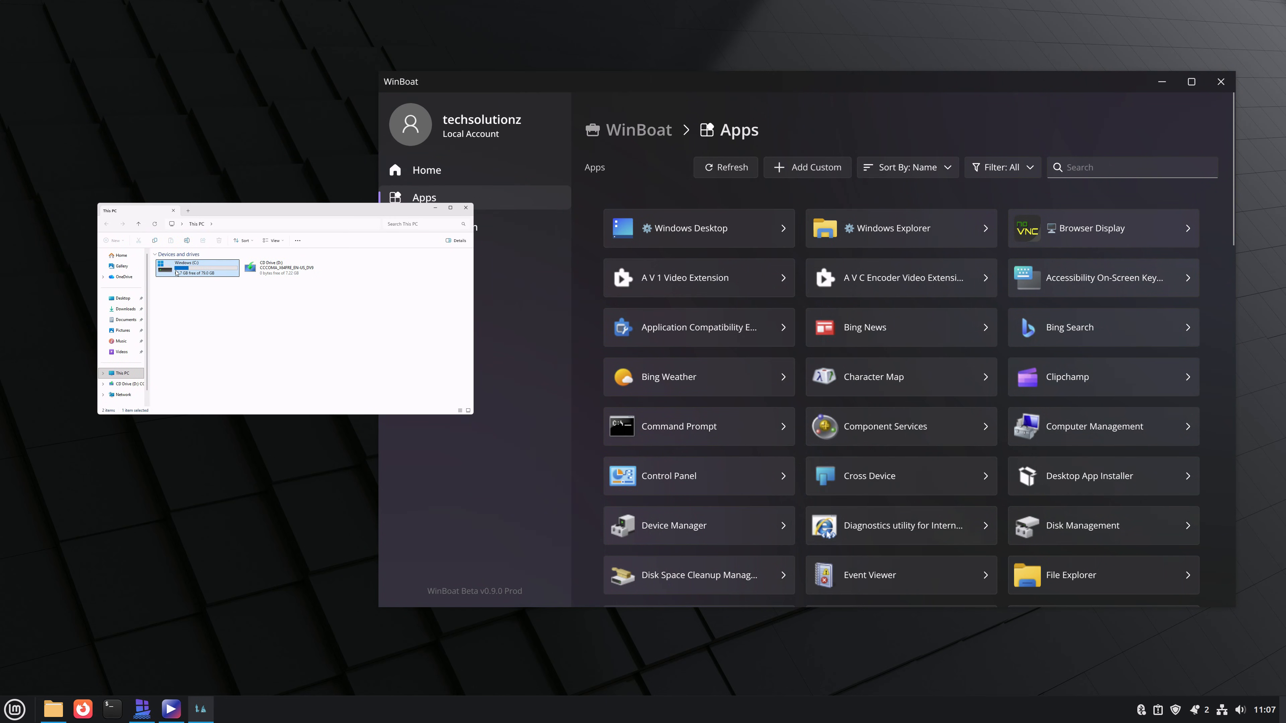
double_click(177, 271)
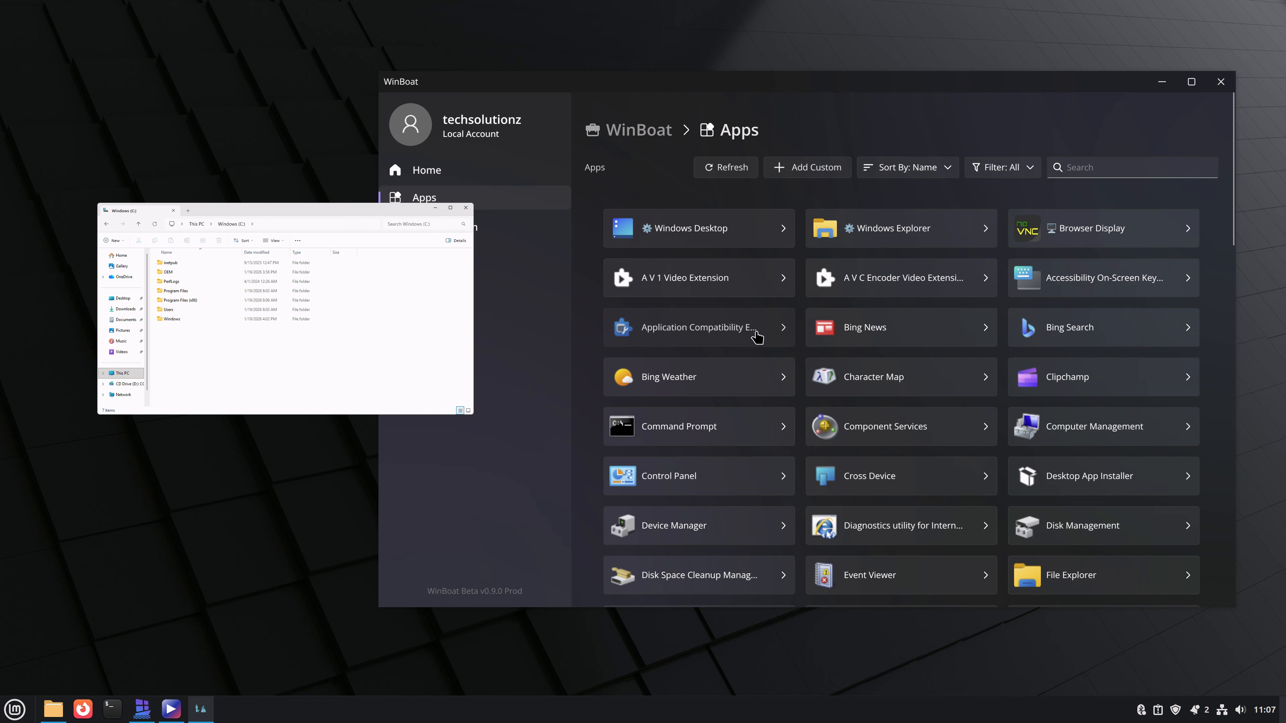
Launch Paint from the WinBoat apps list, dismiss the Image Creator tip and close Paint
click(1109, 428)
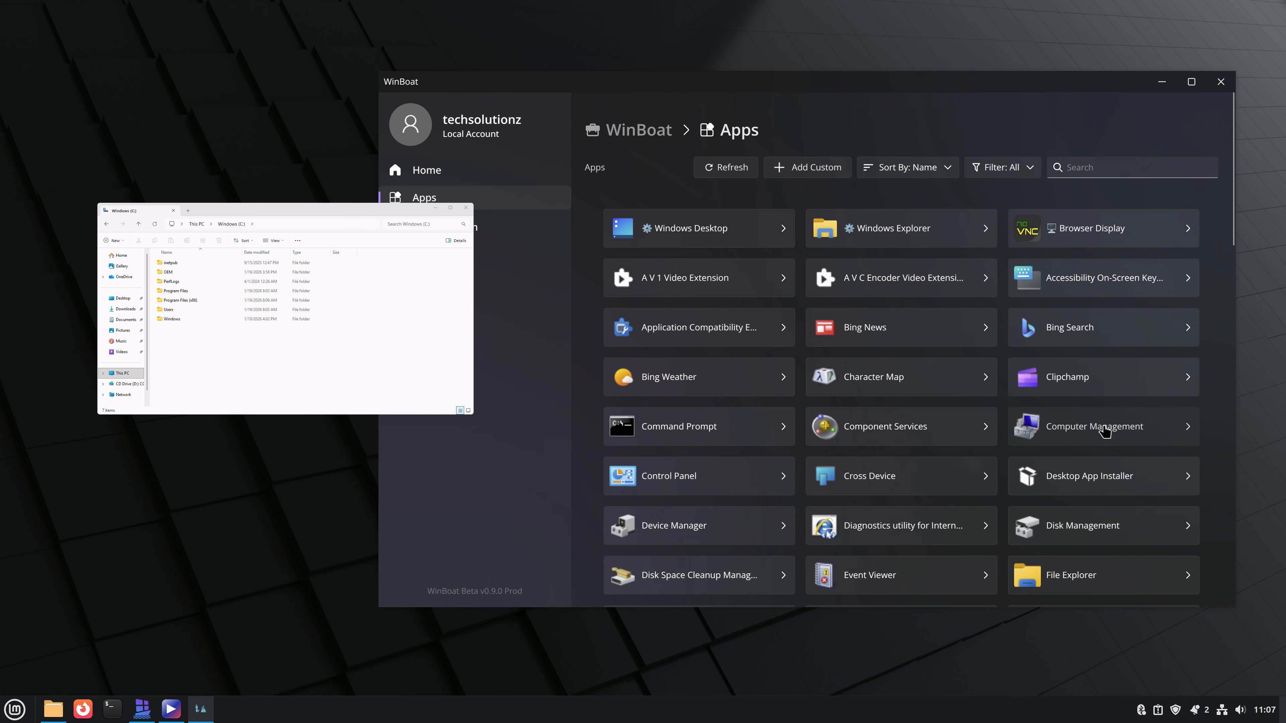
scroll(1099, 452, down, 5)
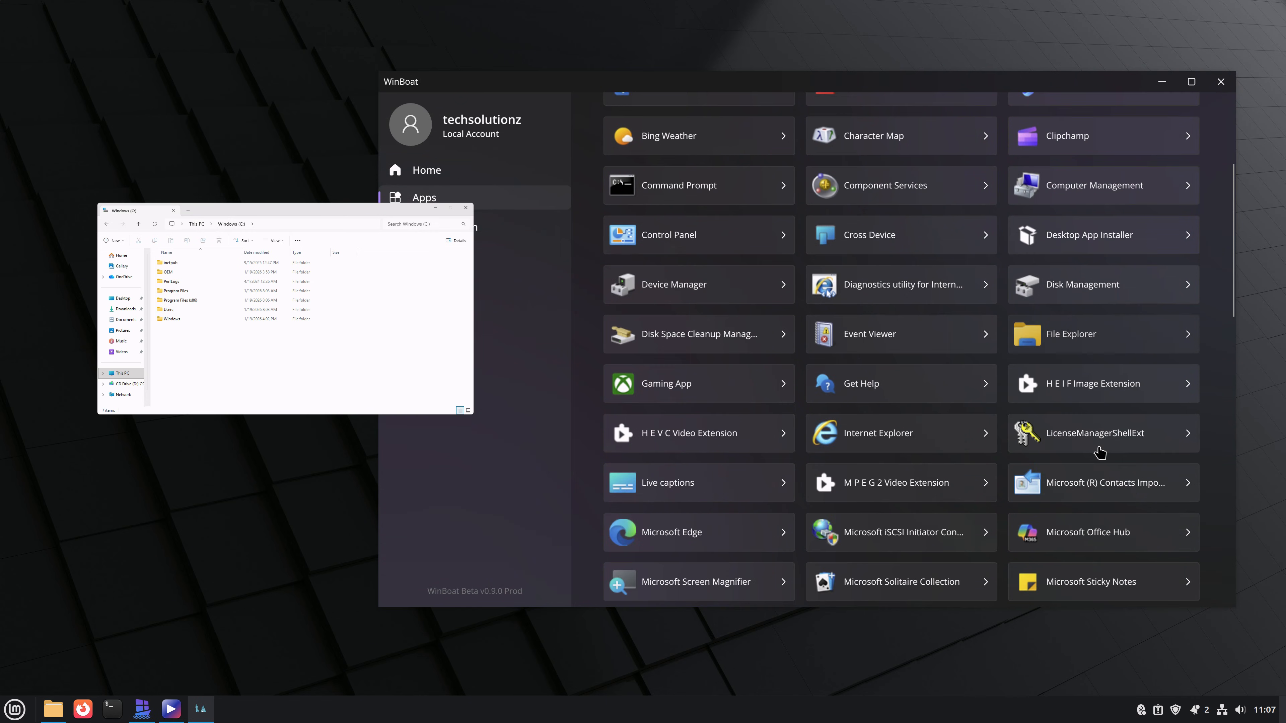
scroll(1099, 452, down, 3)
scroll(1102, 453, down, 2)
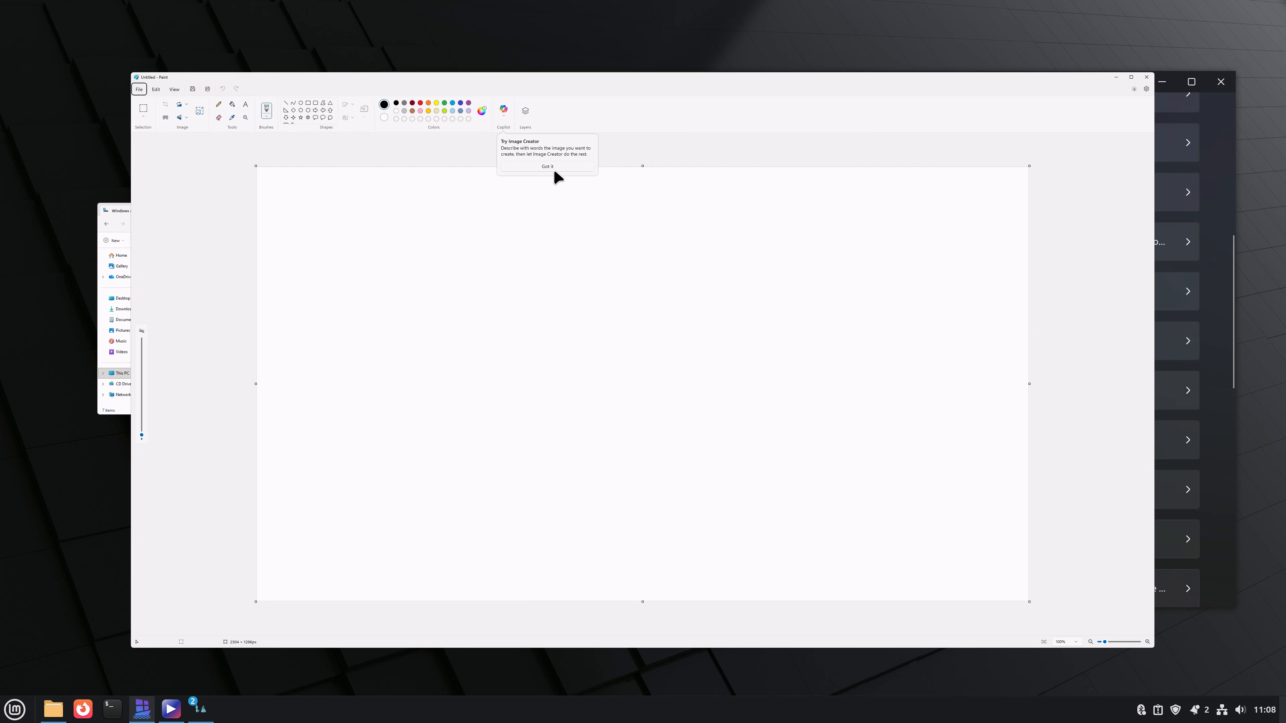
click(531, 167)
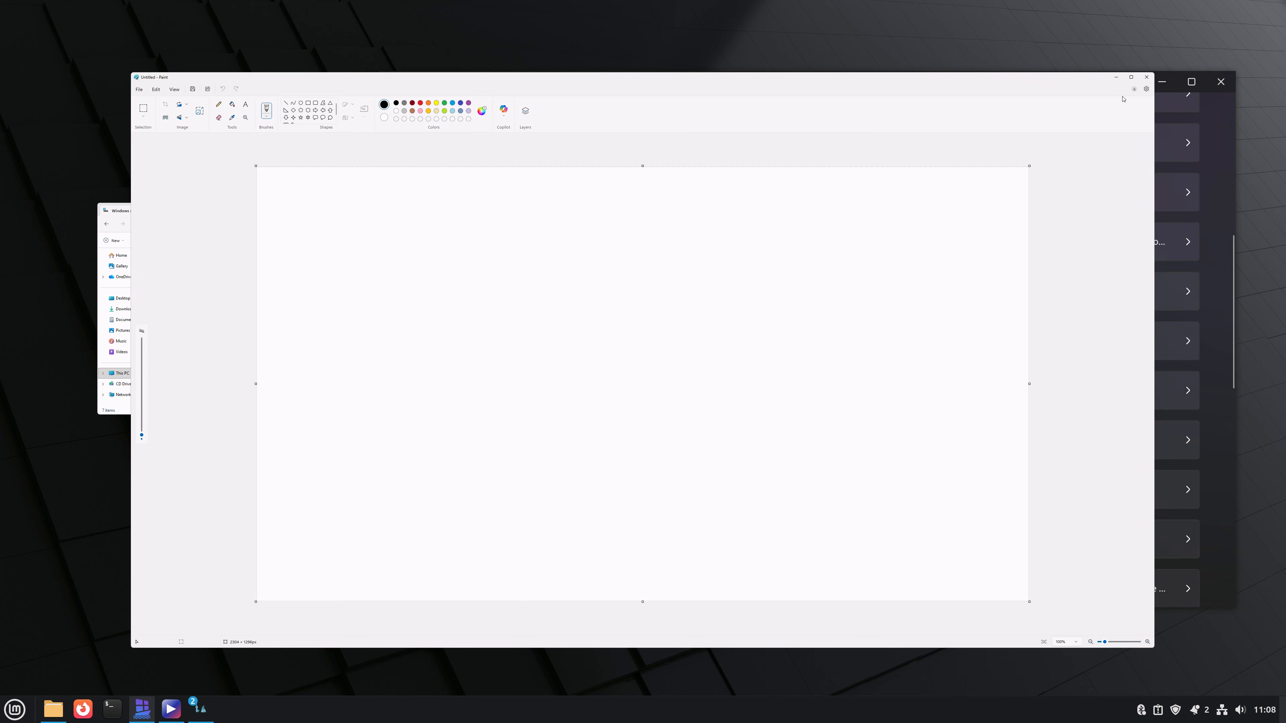
click(1149, 80)
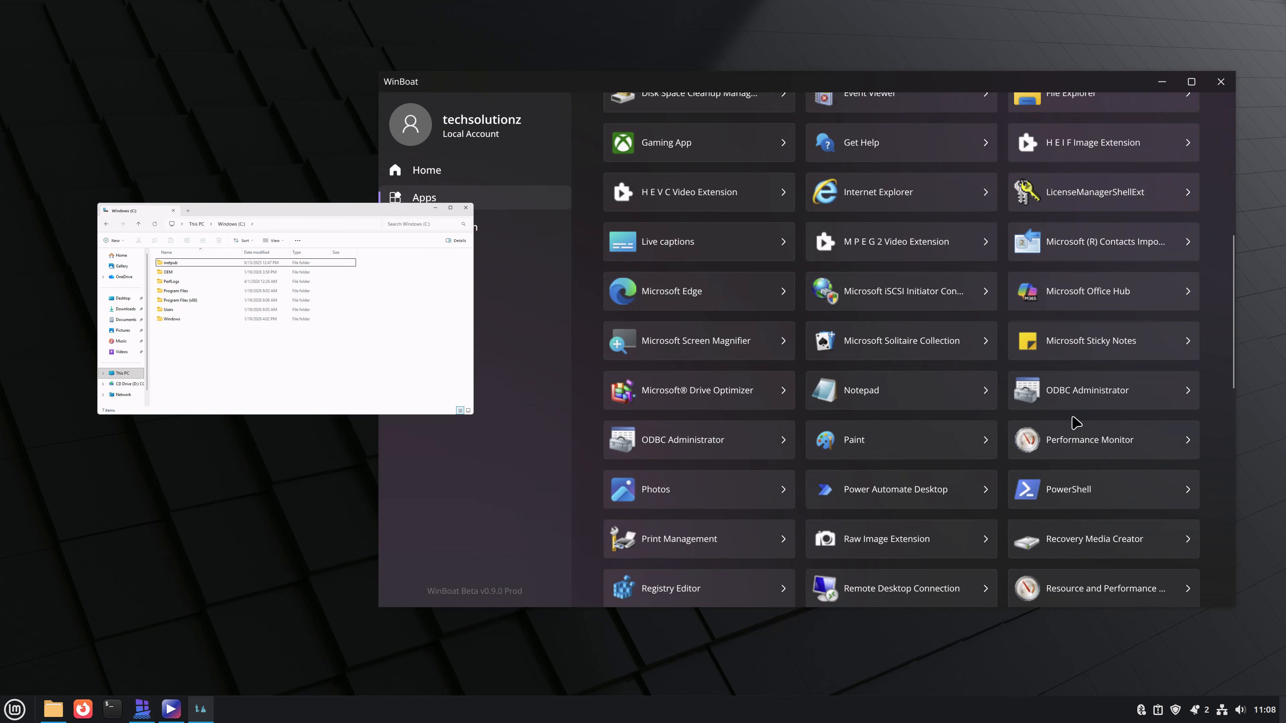
Launch Task Manager from the WinBoat apps list, and close both its window and the File Explorer window
scroll(1026, 490, down, 5)
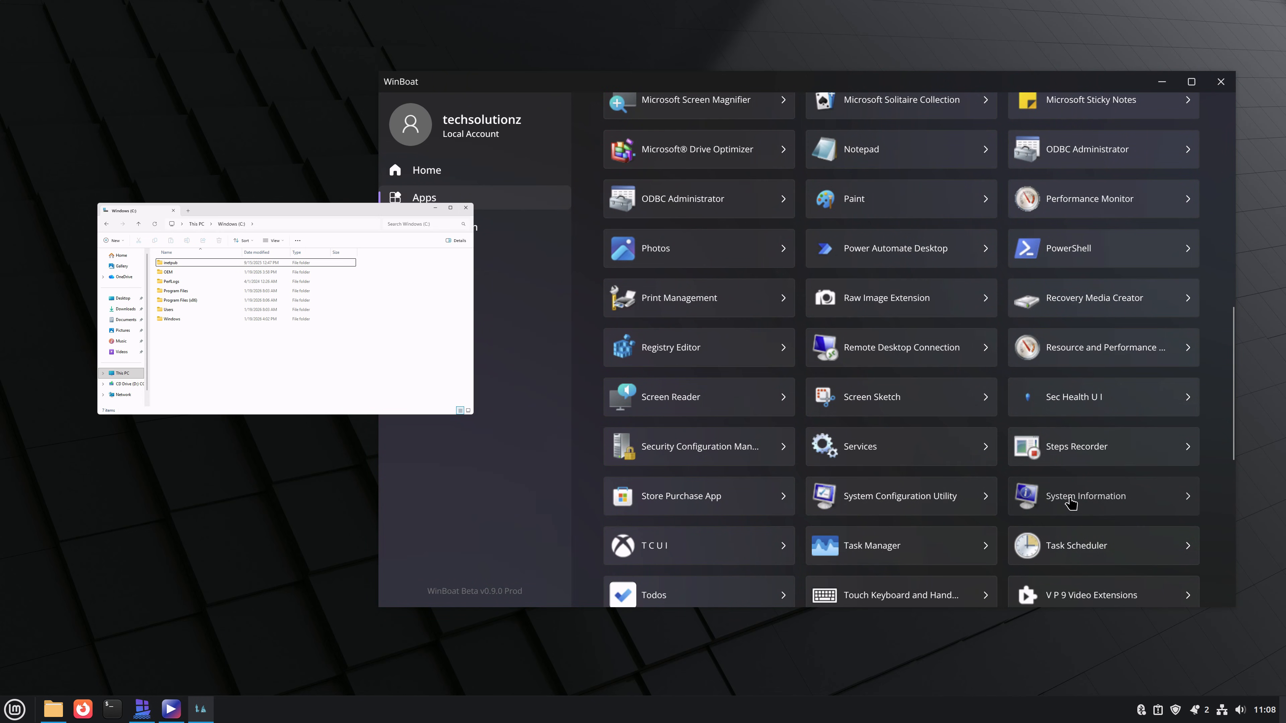
scroll(1069, 501, down, 2)
scroll(1070, 503, down, 4)
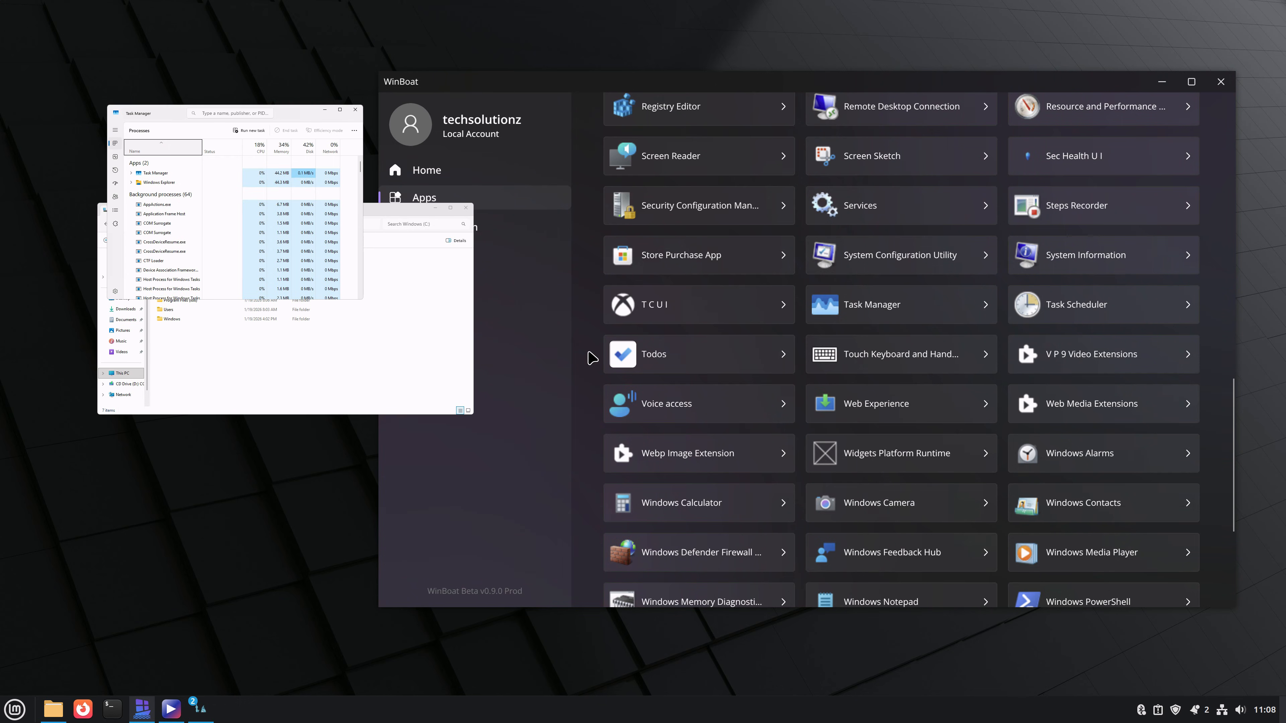
click(355, 109)
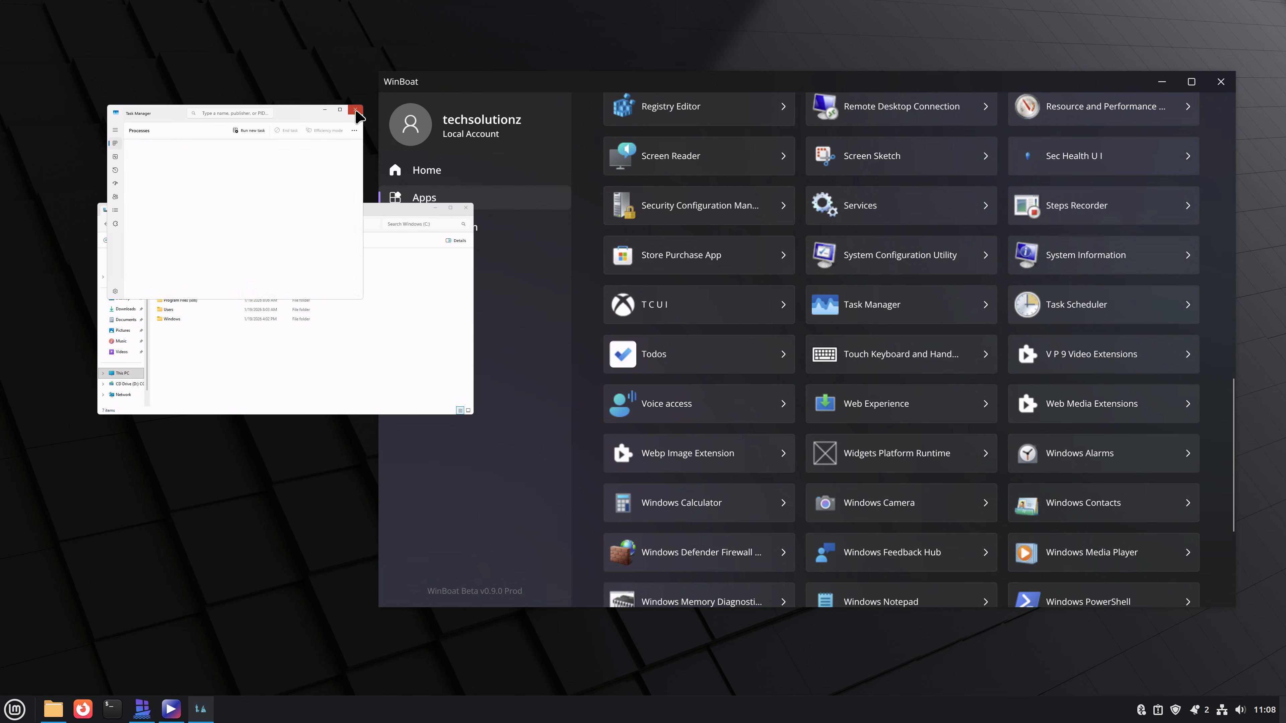
click(466, 208)
Look through WinBoat's Configuration, About and Apps pages, examining the container settings and version information
click(459, 233)
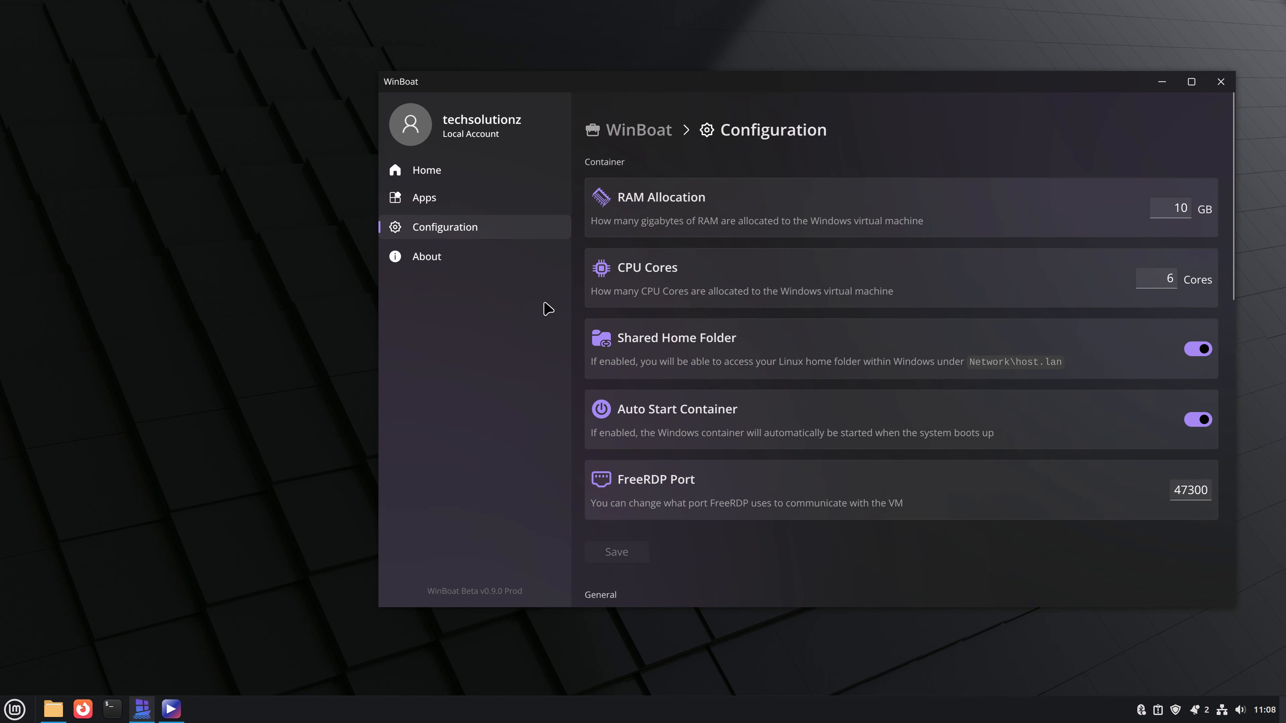
click(441, 259)
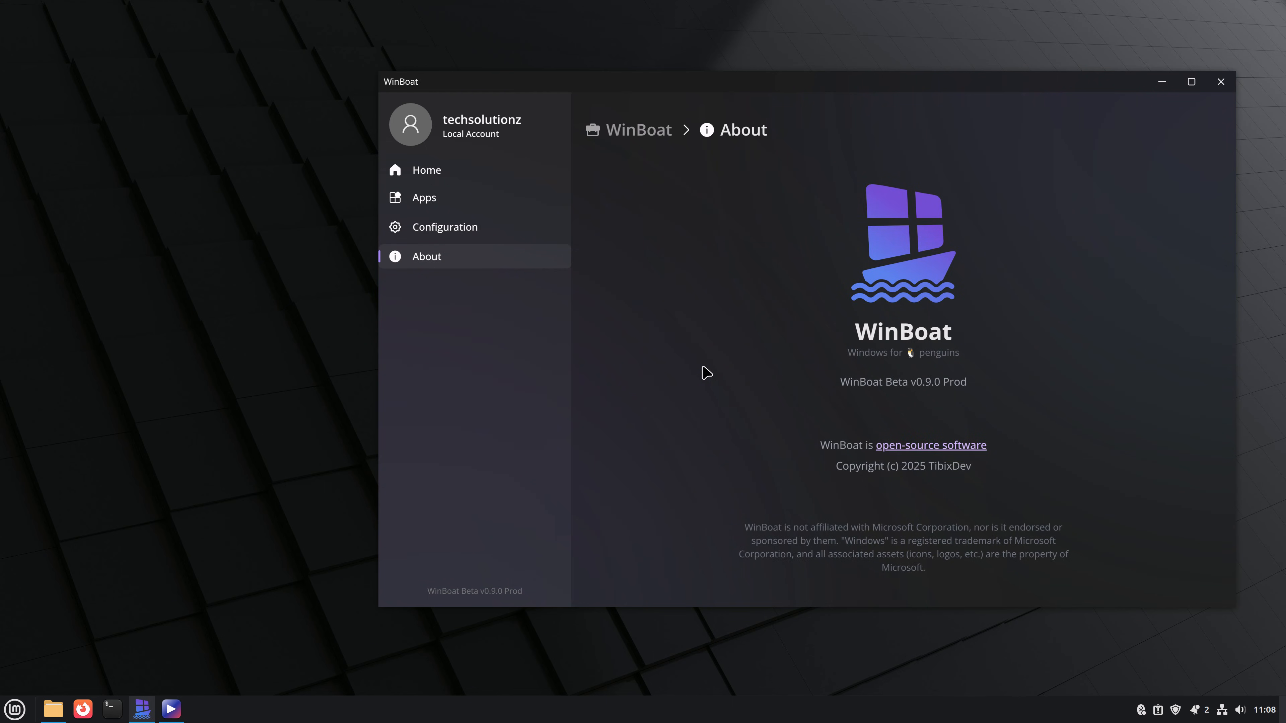
click(458, 229)
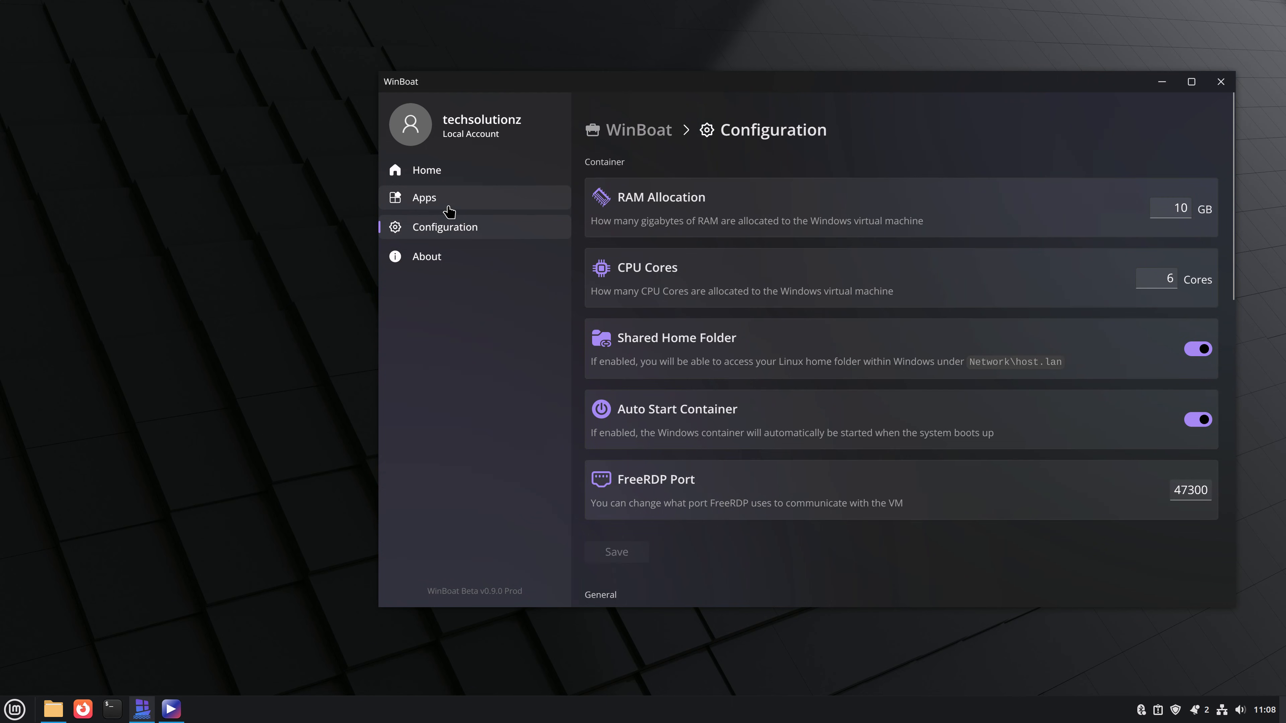
click(449, 211)
Stop the running Windows 11 Pro container from WinBoat's home page
click(450, 182)
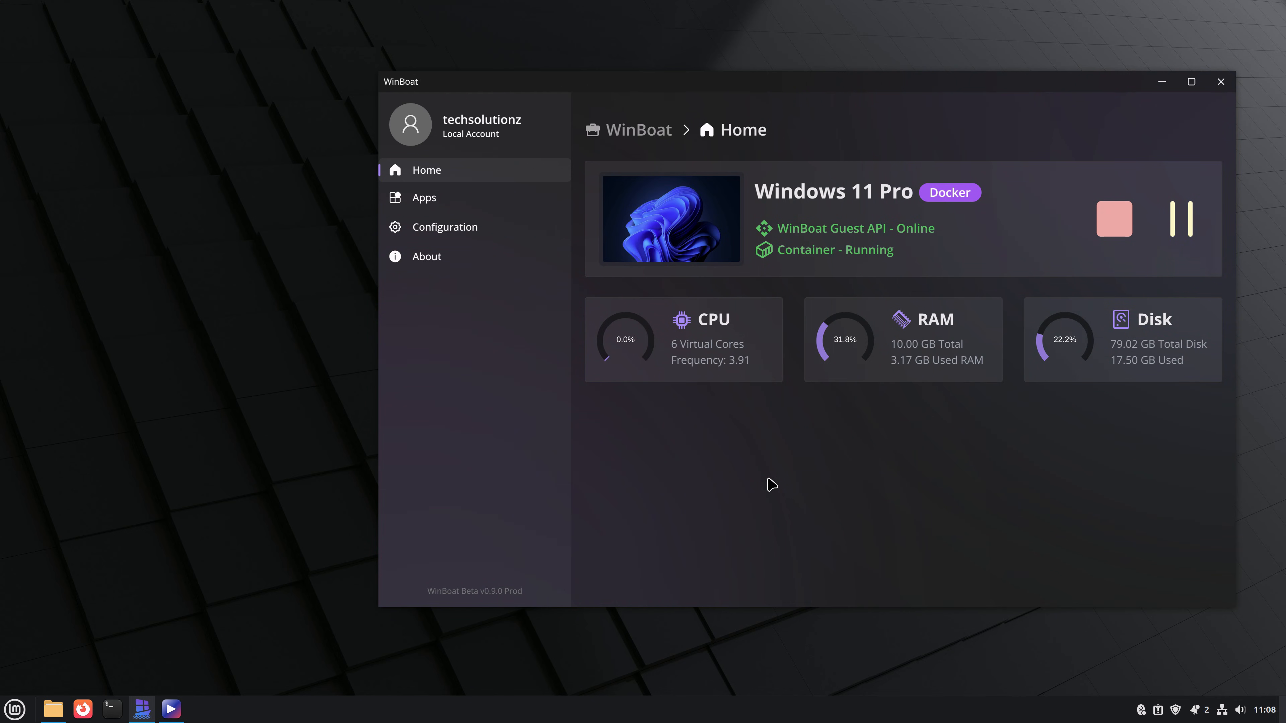
click(1108, 226)
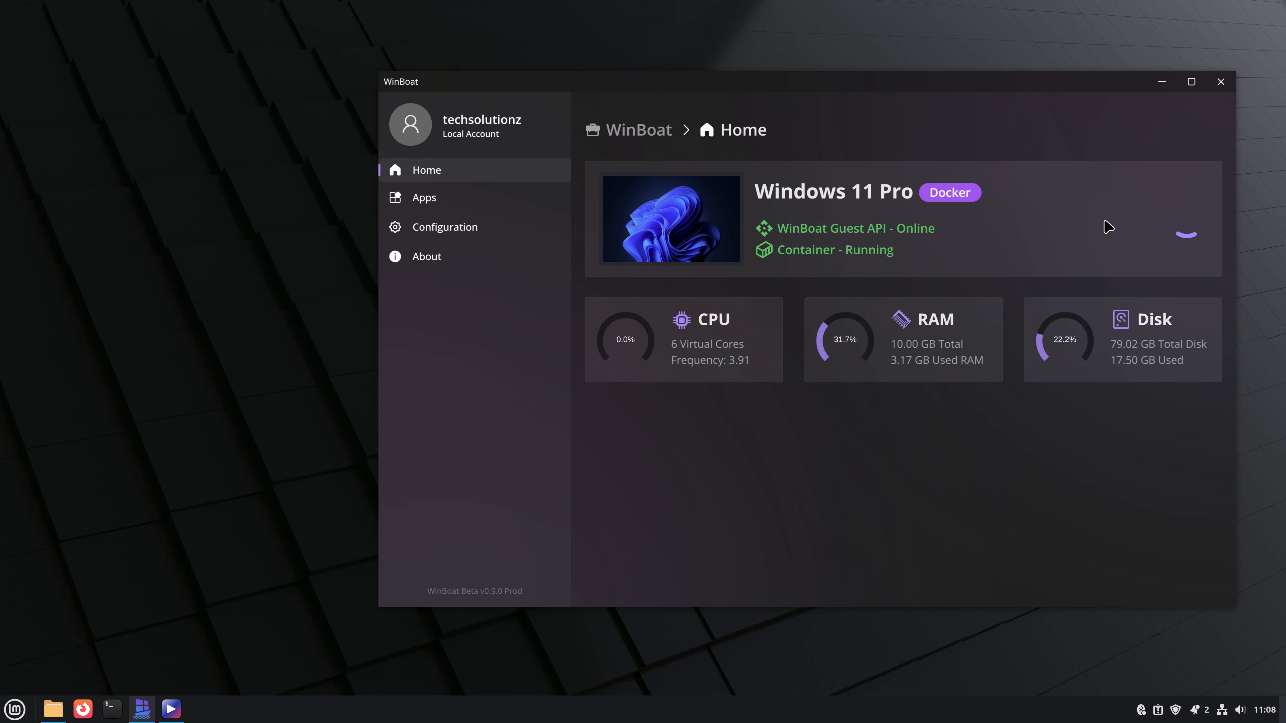